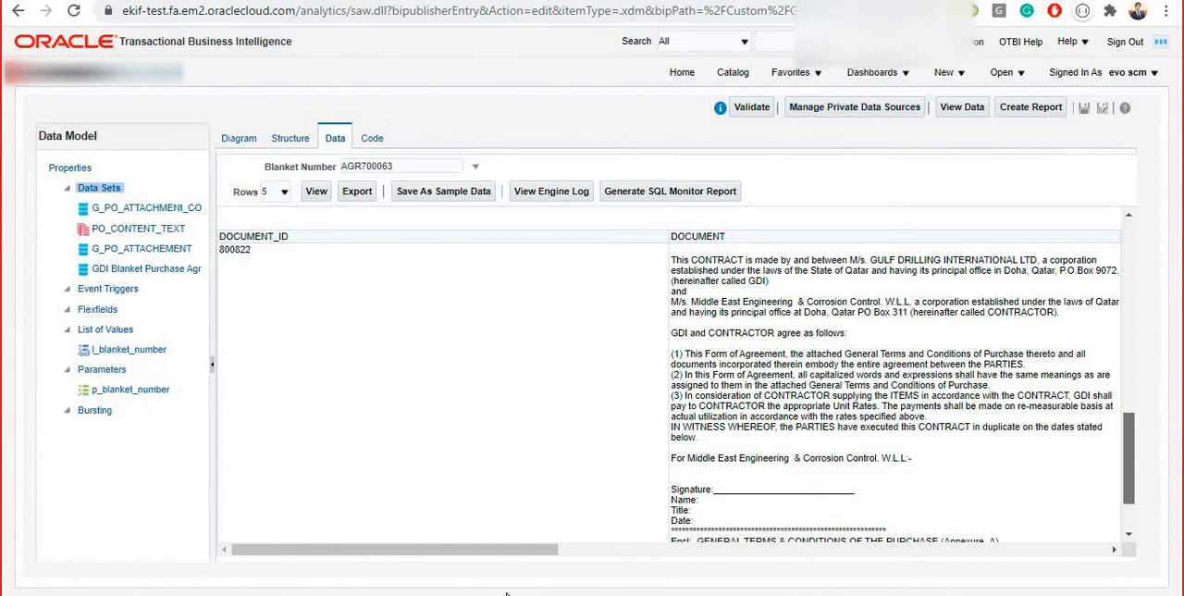
Switch to the incognito window with the Oracle Applications home page and open Manage Agreements from the Procurement purchase agreements area
{"action": "left_click", "coordinate": [598, 523]}
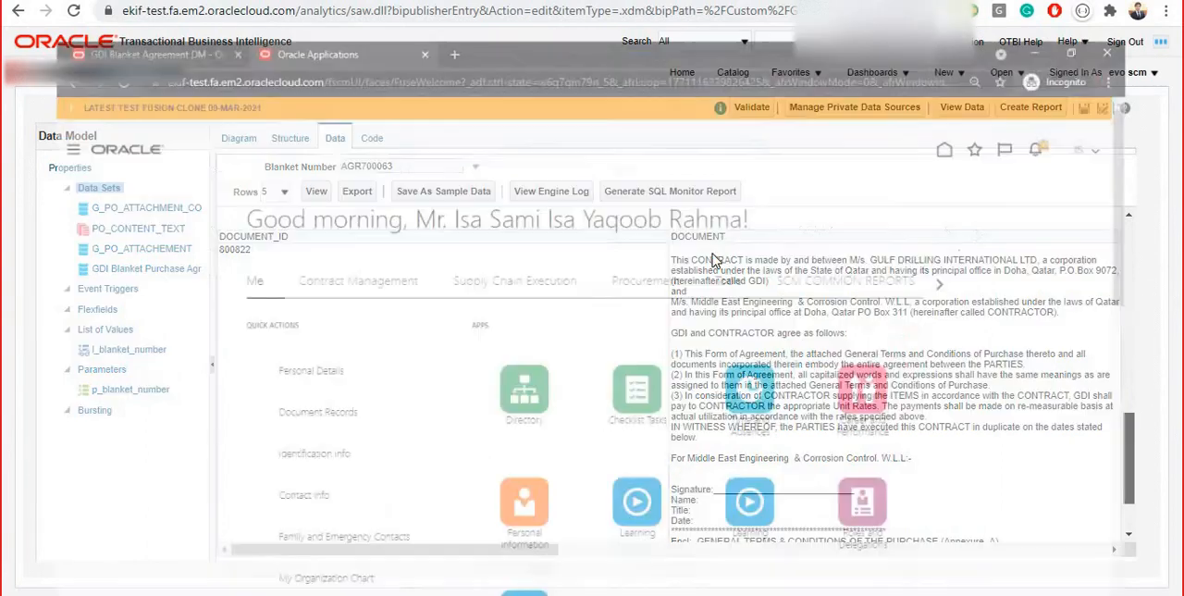
{"action": "left_click", "coordinate": [473, 463]}
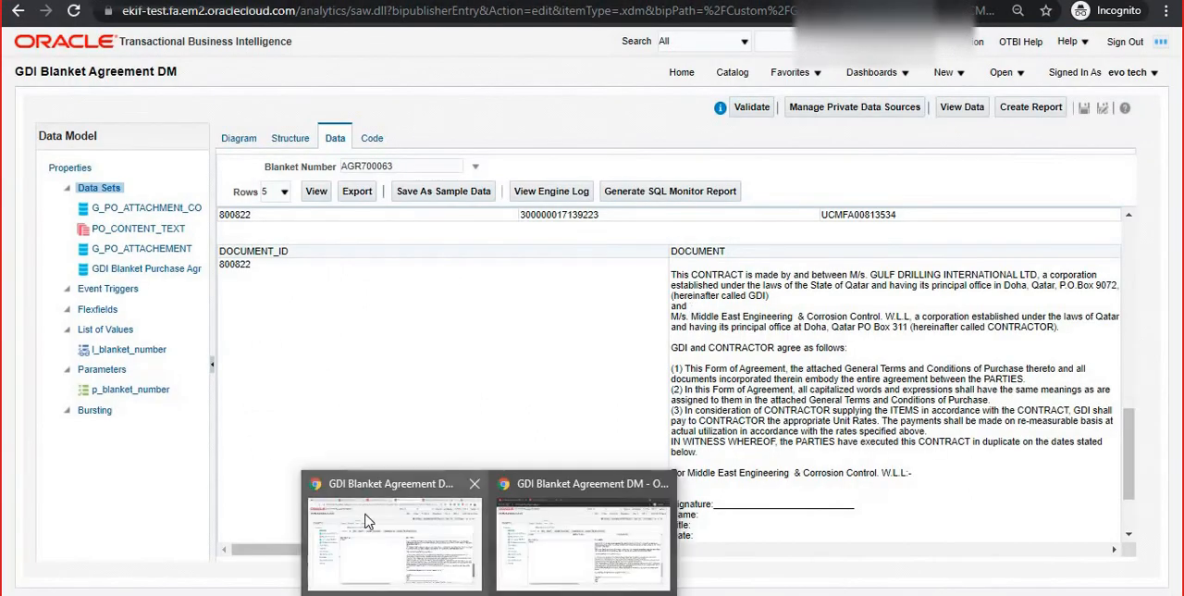
{"action": "left_click", "coordinate": [366, 521]}
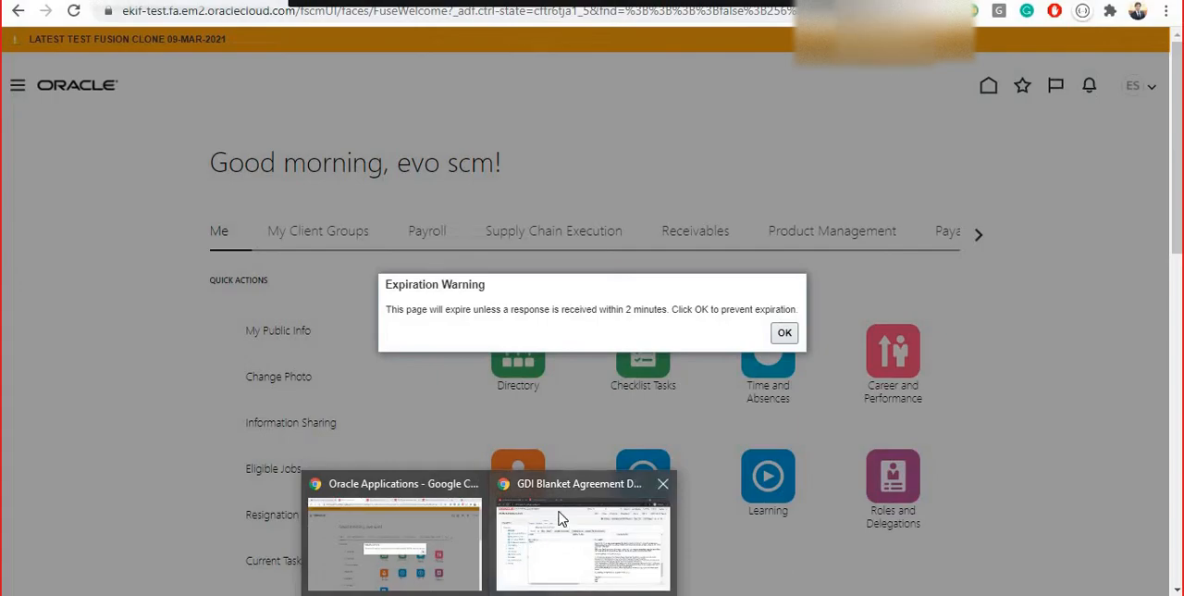
{"action": "left_click", "coordinate": [574, 541]}
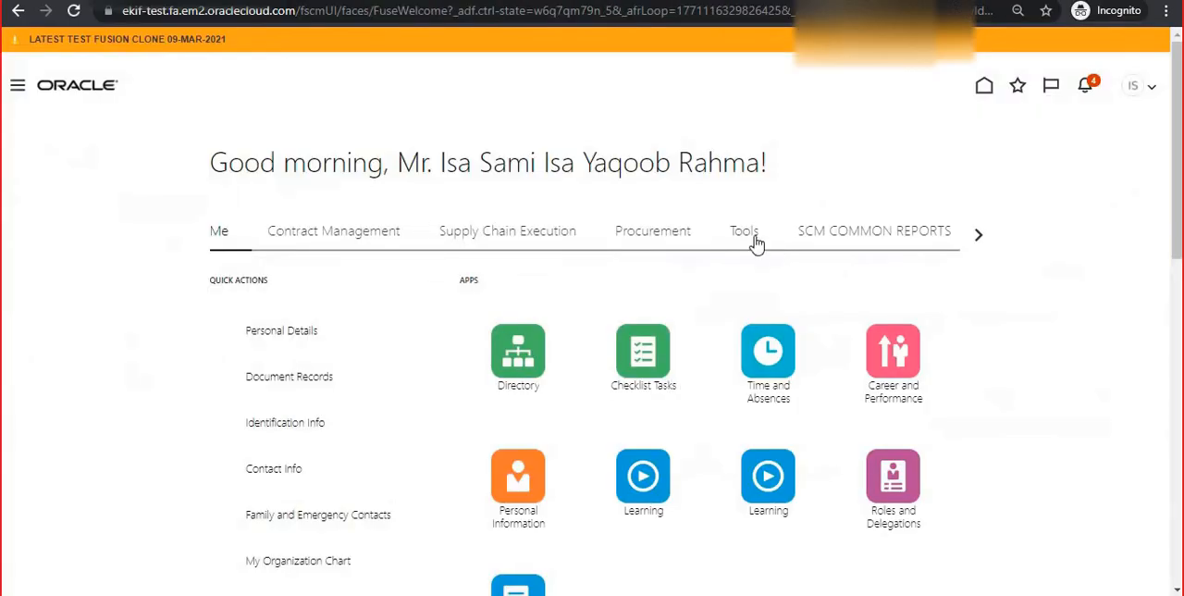
{"action": "left_click", "coordinate": [645, 237]}
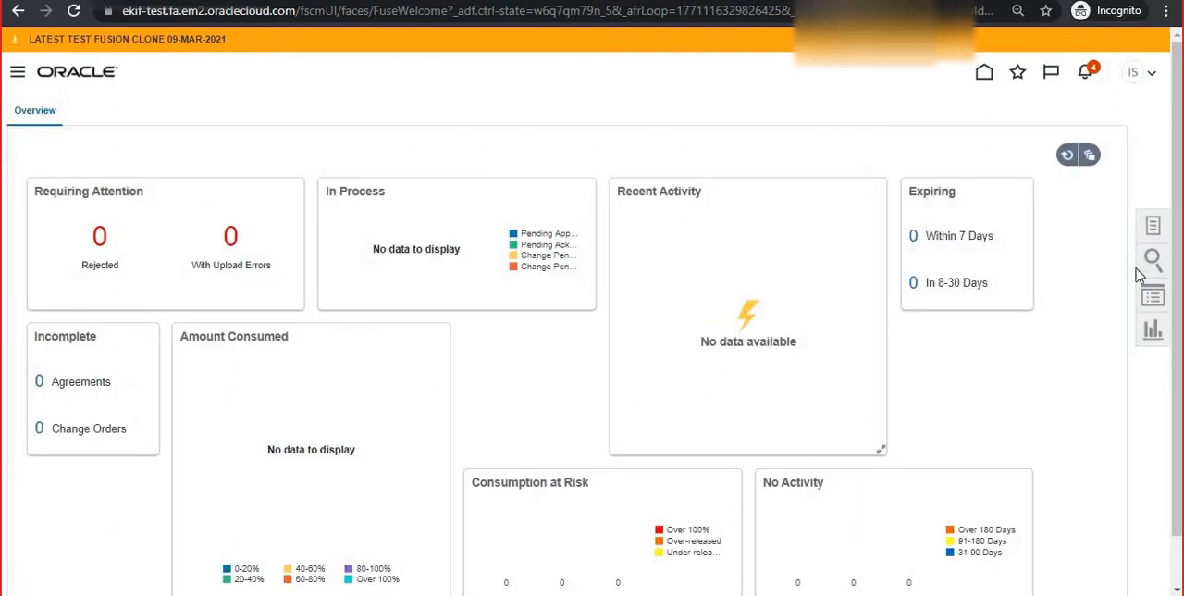
{"action": "left_click", "coordinate": [1153, 225]}
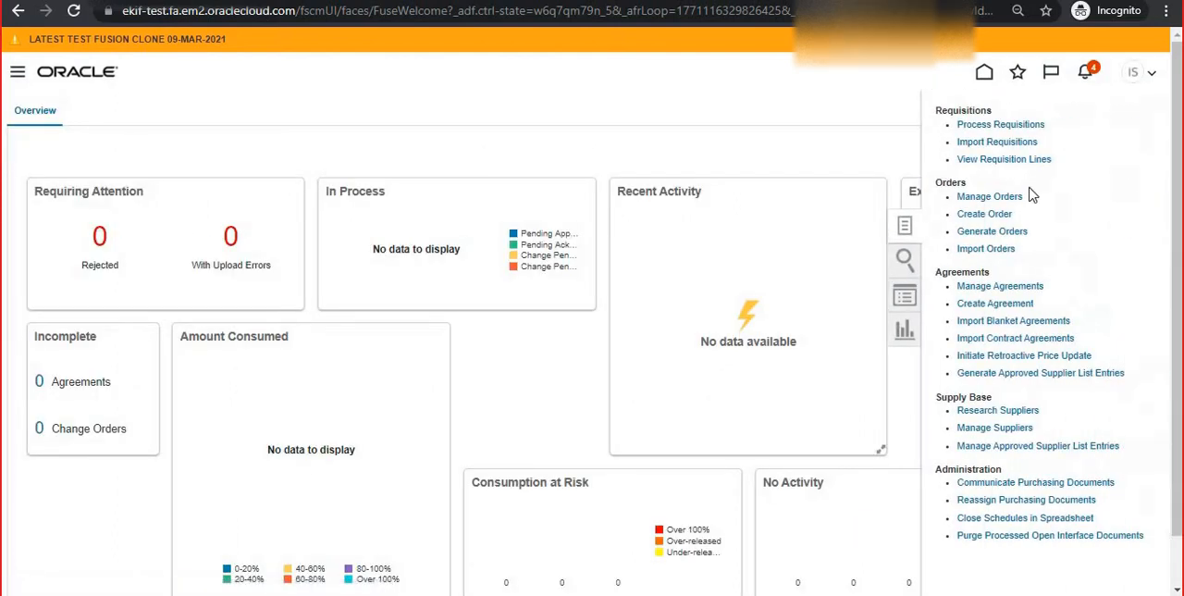
{"action": "left_click", "coordinate": [1008, 286]}
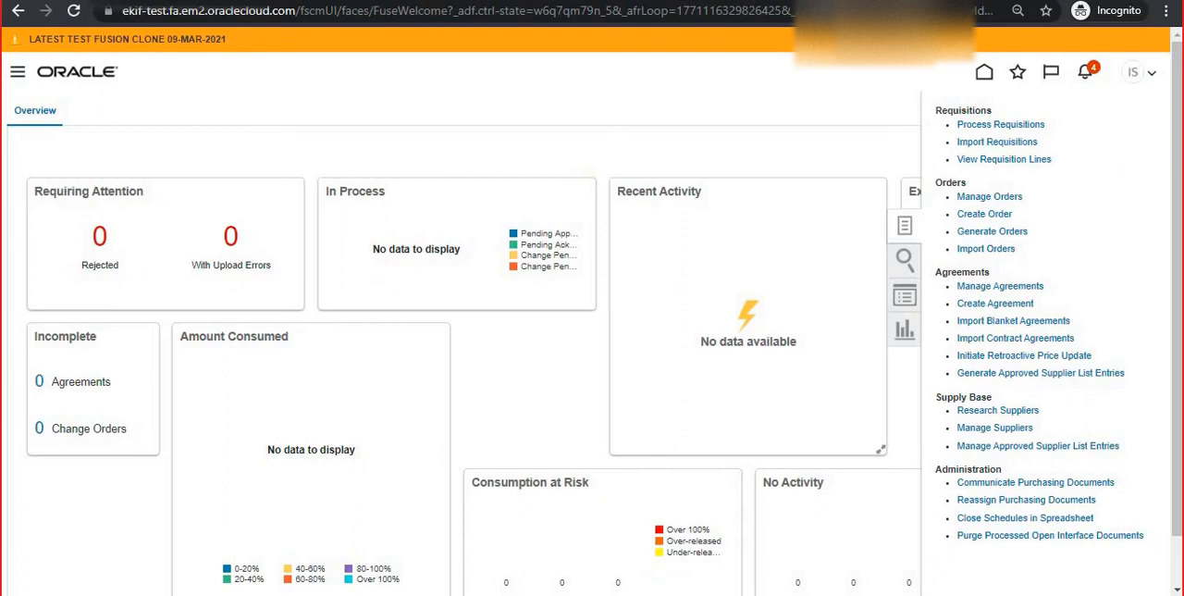
{"action": "left_click", "coordinate": [392, 531]}
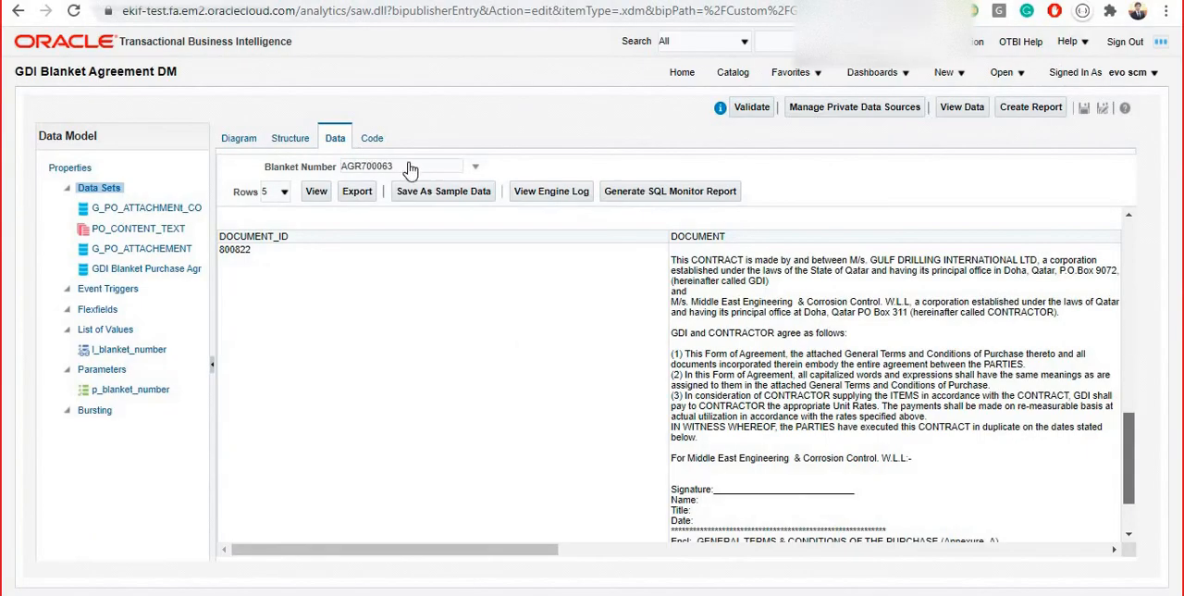
{"action": "left_click", "coordinate": [360, 170]}
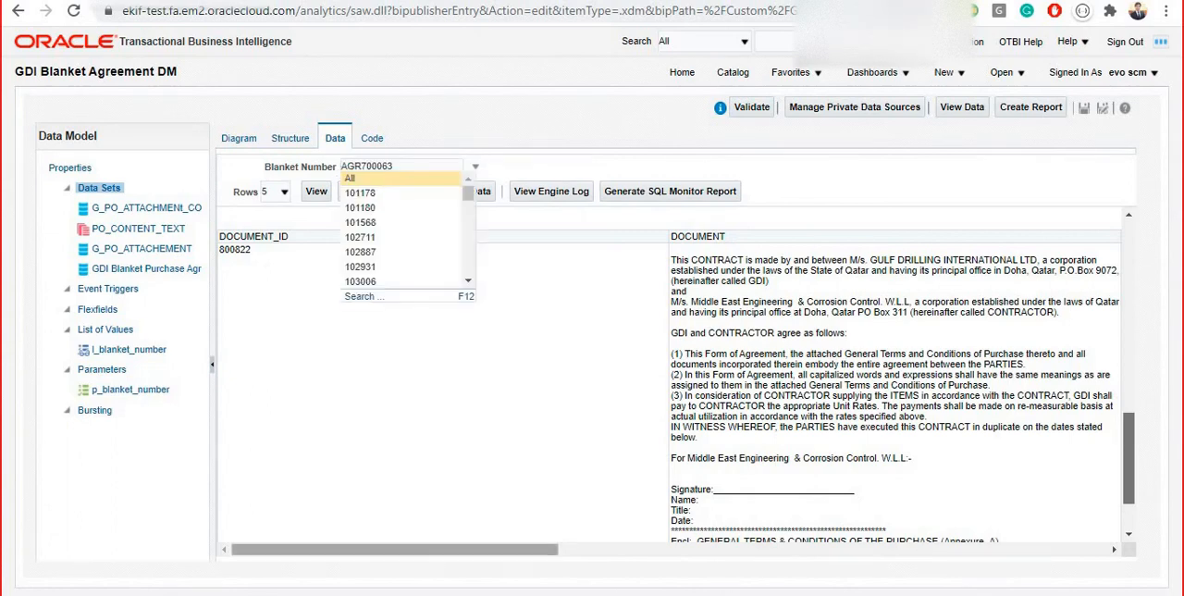
{"action": "left_click", "coordinate": [578, 531]}
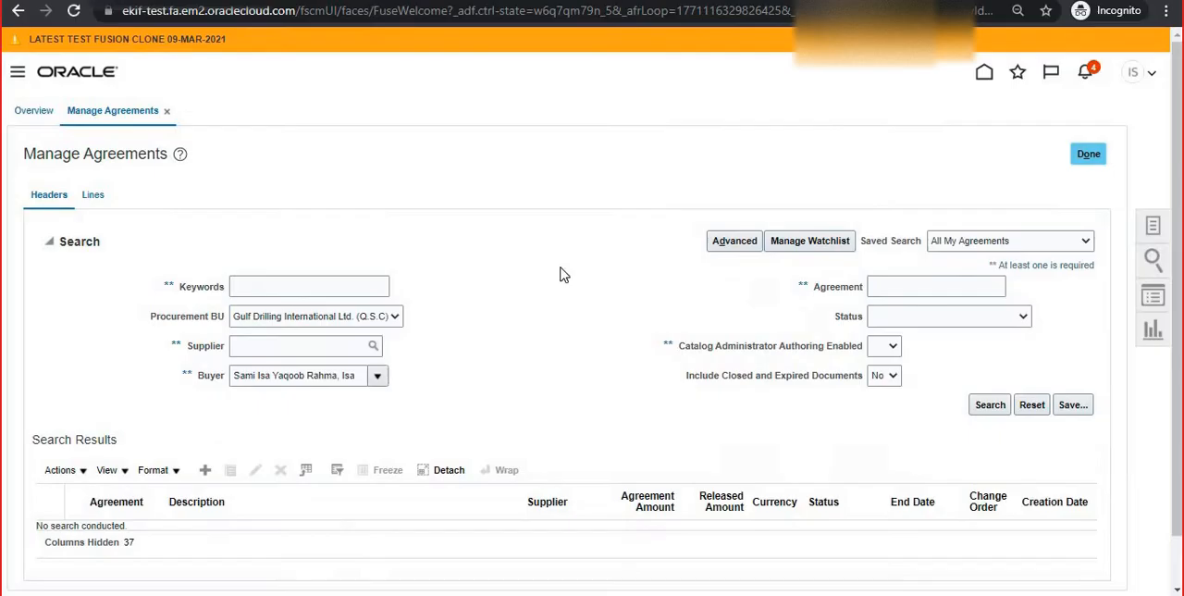
{"action": "left_click", "coordinate": [913, 285]}
{"action": "type", "text": "https://ekif-test.fa"}
{"action": "left_click_drag", "start_coordinate": [948, 283], "coordinate": [787, 283]}
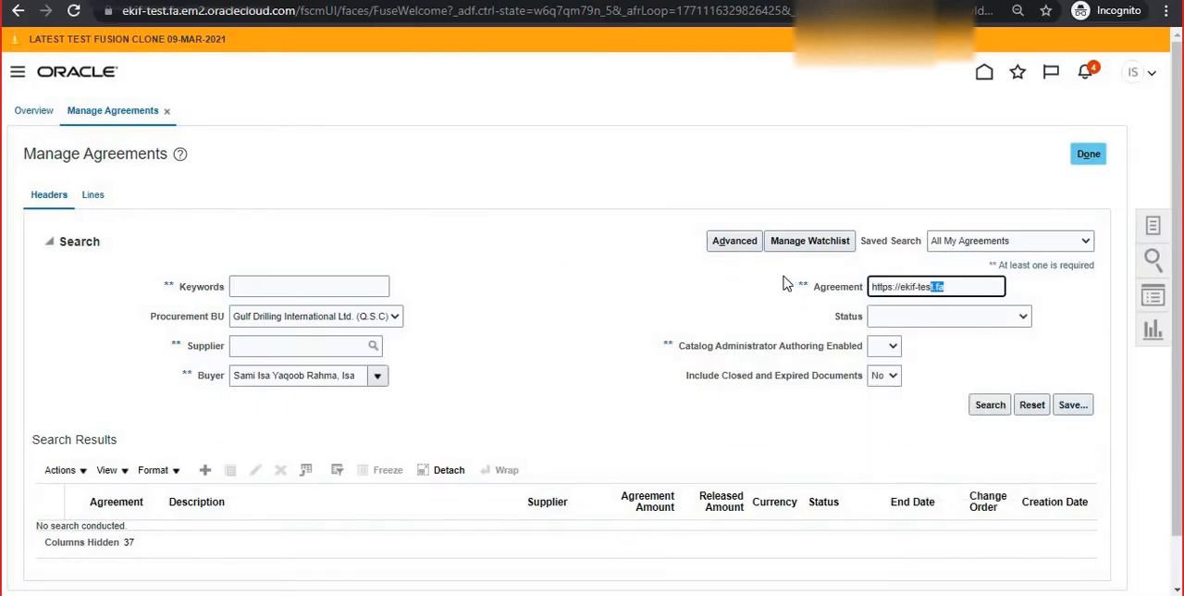
{"action": "key", "text": "BackSpace"}
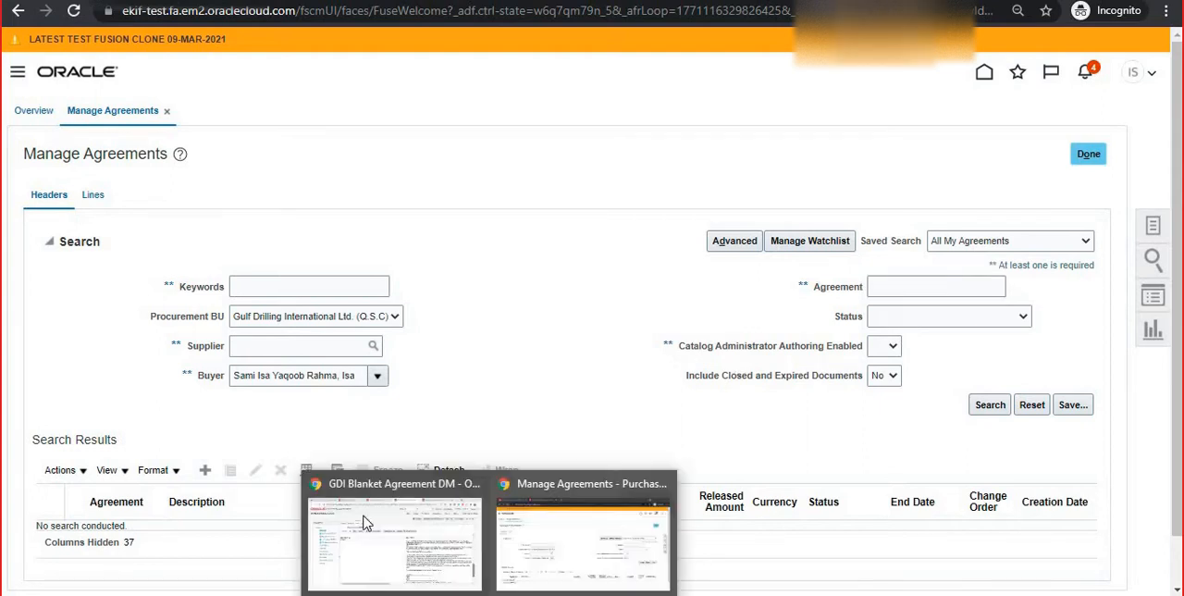
Copy the PO number from the GDI Blanket Agreement DM table output into the Agreement search criterion and run the search
{"action": "left_click", "coordinate": [397, 532]}
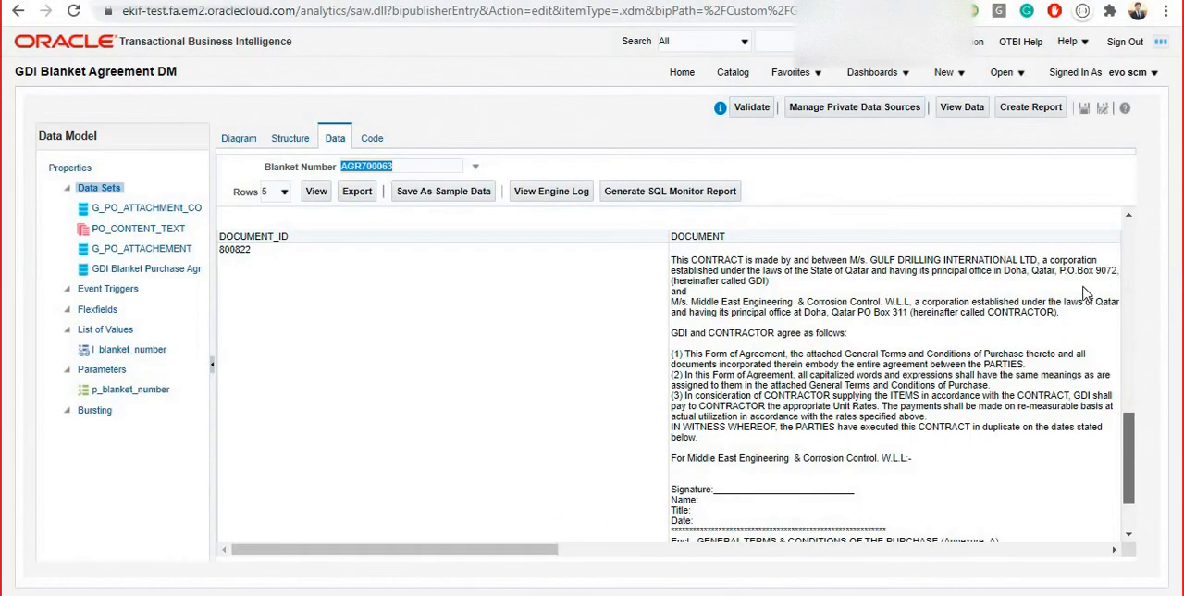
{"action": "left_click_drag", "start_coordinate": [1142, 460], "coordinate": [1132, 252]}
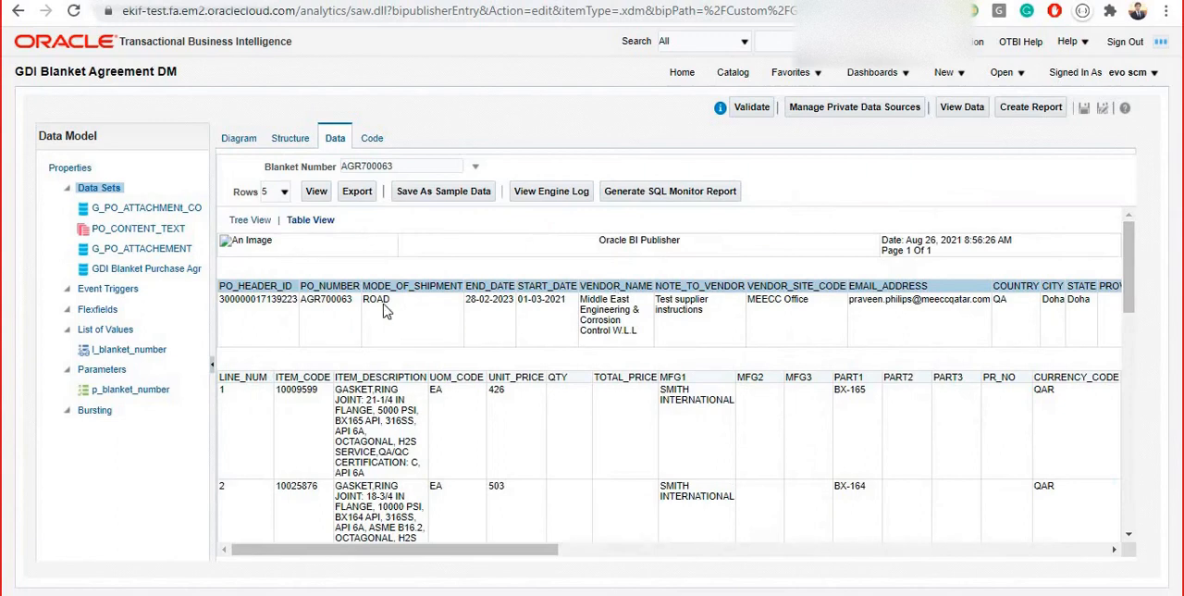
{"action": "double_click", "coordinate": [326, 299]}
{"action": "key", "text": "ctrl+c"}
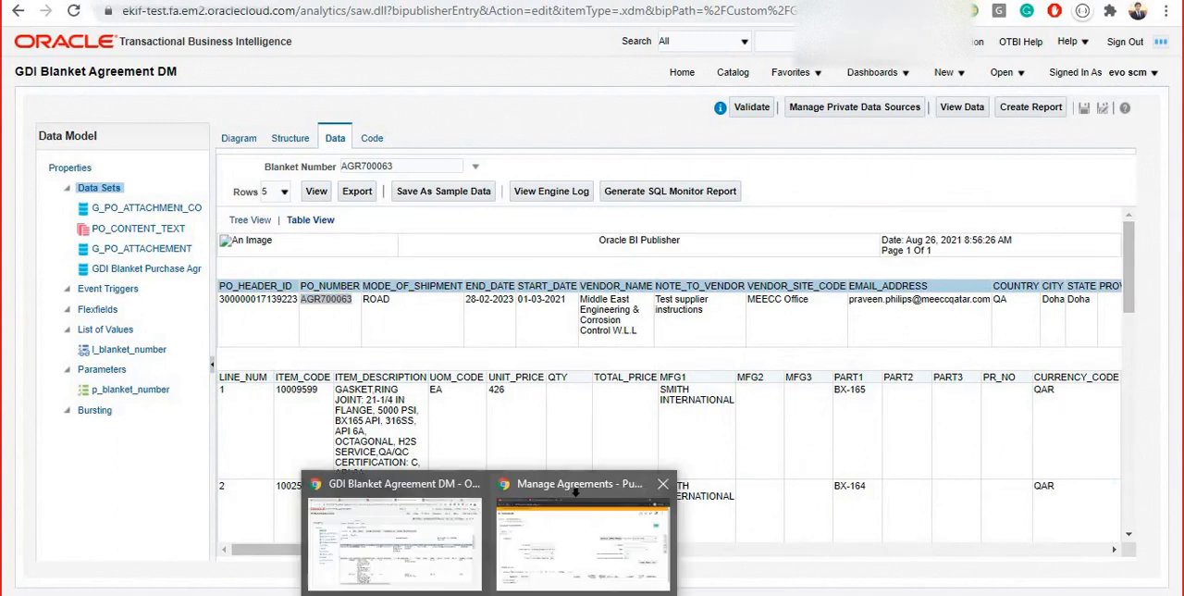
{"action": "left_click", "coordinate": [567, 573]}
{"action": "left_click", "coordinate": [926, 287]}
{"action": "key", "text": "ctrl+v"}
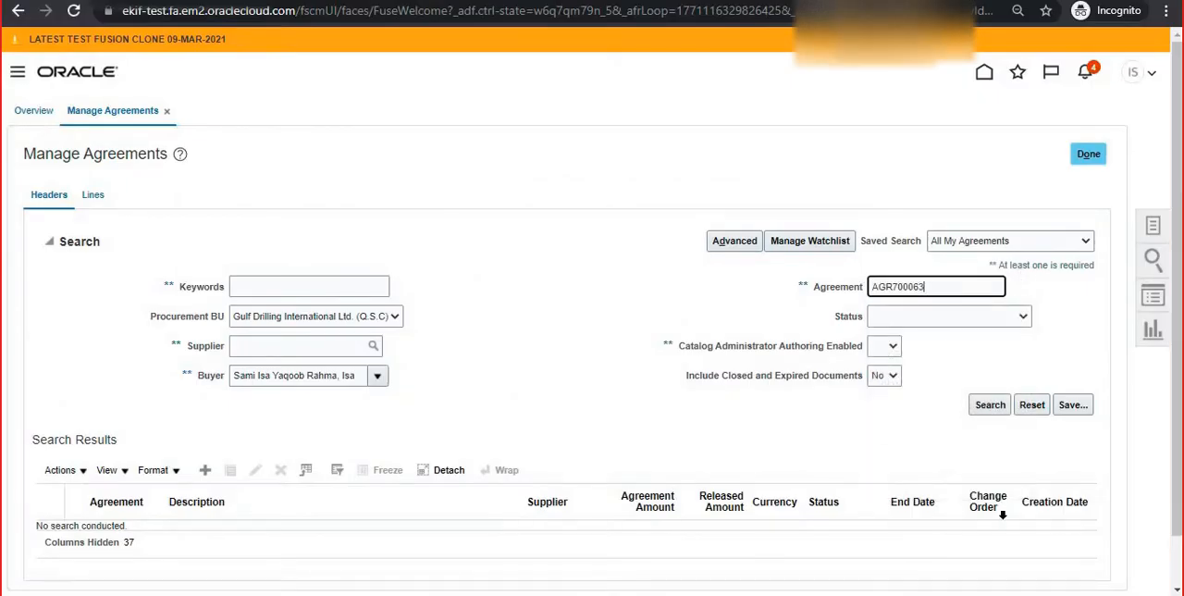
{"action": "left_click", "coordinate": [988, 404]}
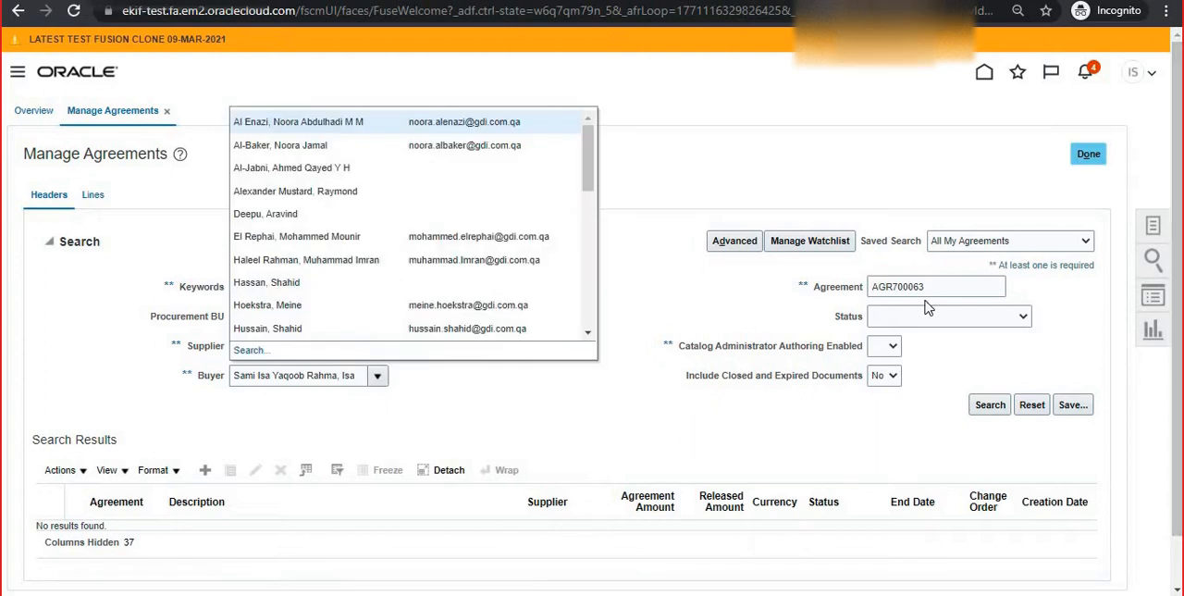
Clear the Buyer criterion and run the agreement search again with the same agreement number
{"action": "left_click", "coordinate": [416, 454]}
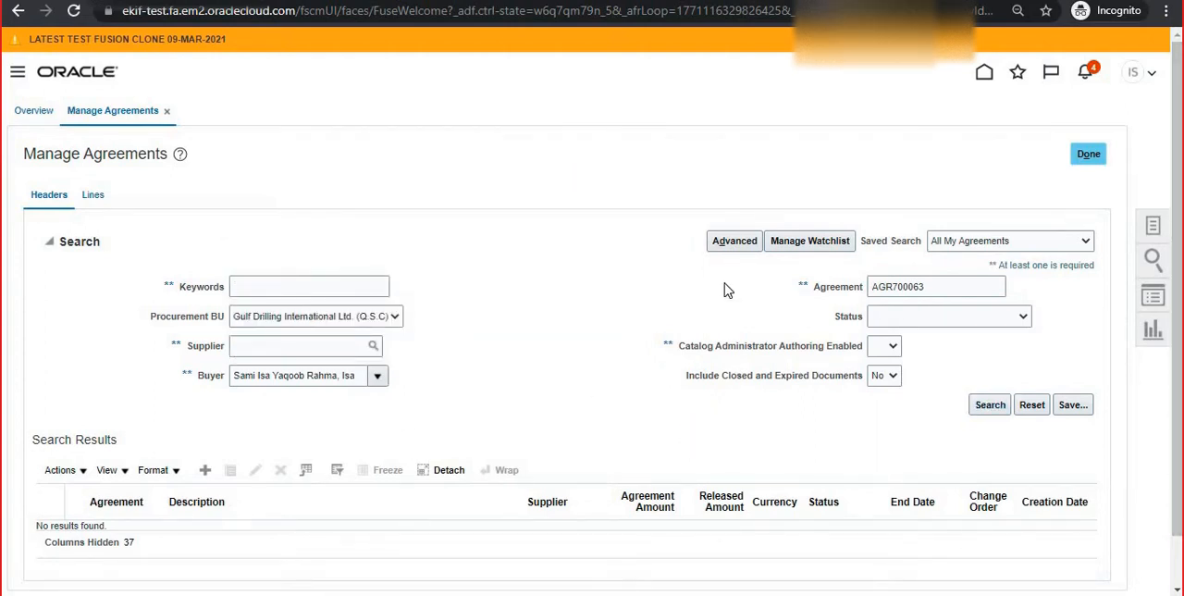
{"action": "triple_click", "coordinate": [286, 379]}
{"action": "key", "text": "BackSpace"}
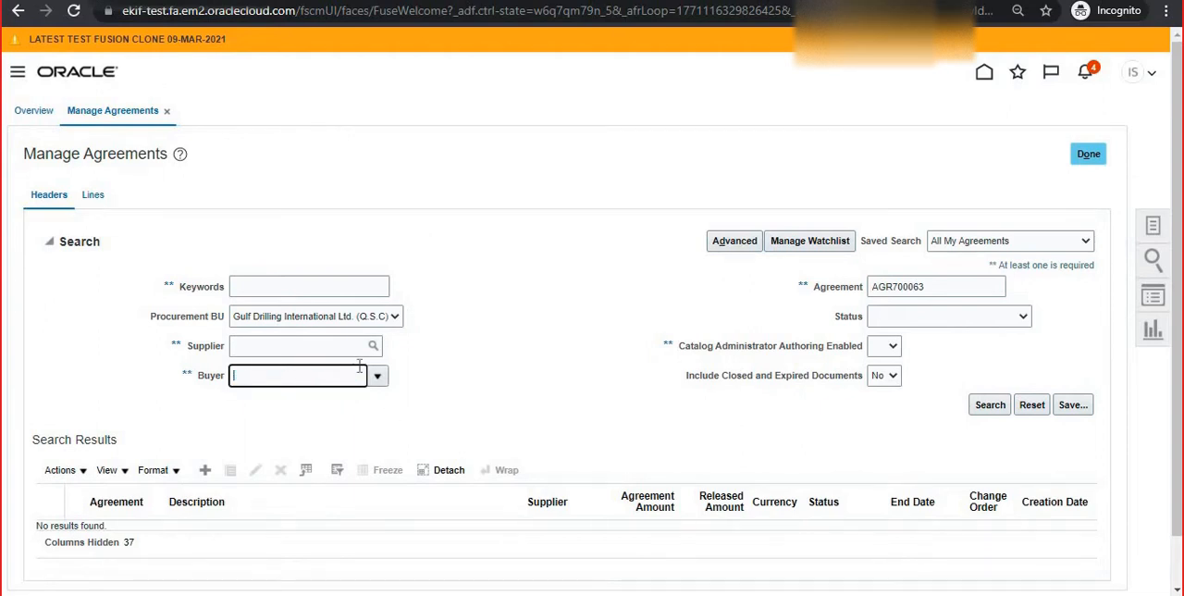
{"action": "left_click", "coordinate": [973, 405]}
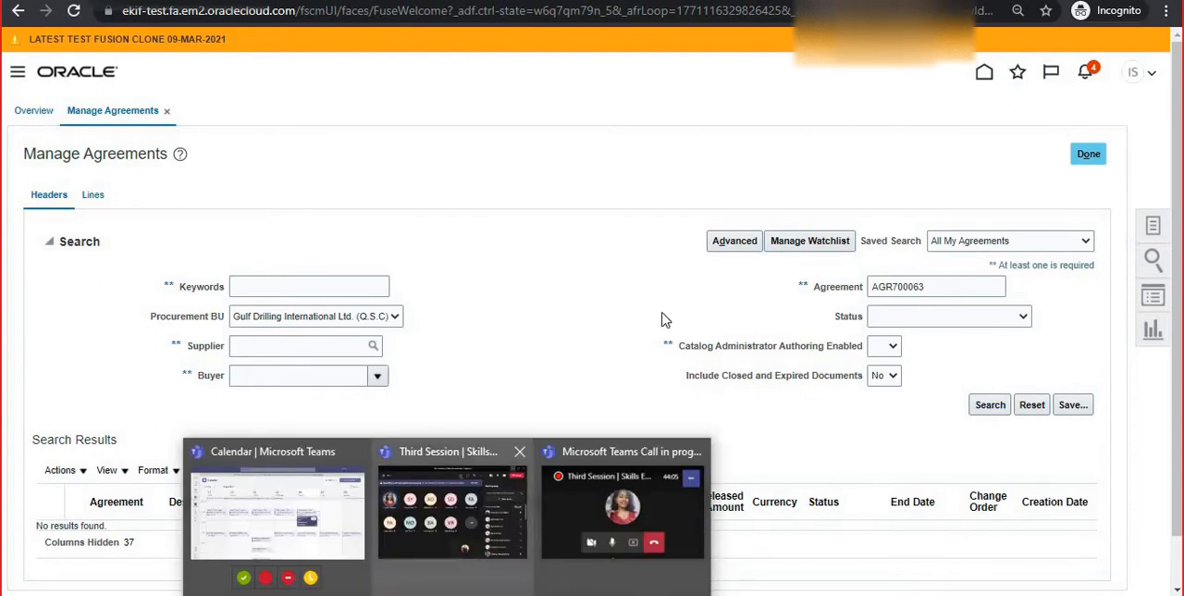
{"action": "double_click", "coordinate": [892, 286]}
{"action": "key", "text": "Return"}
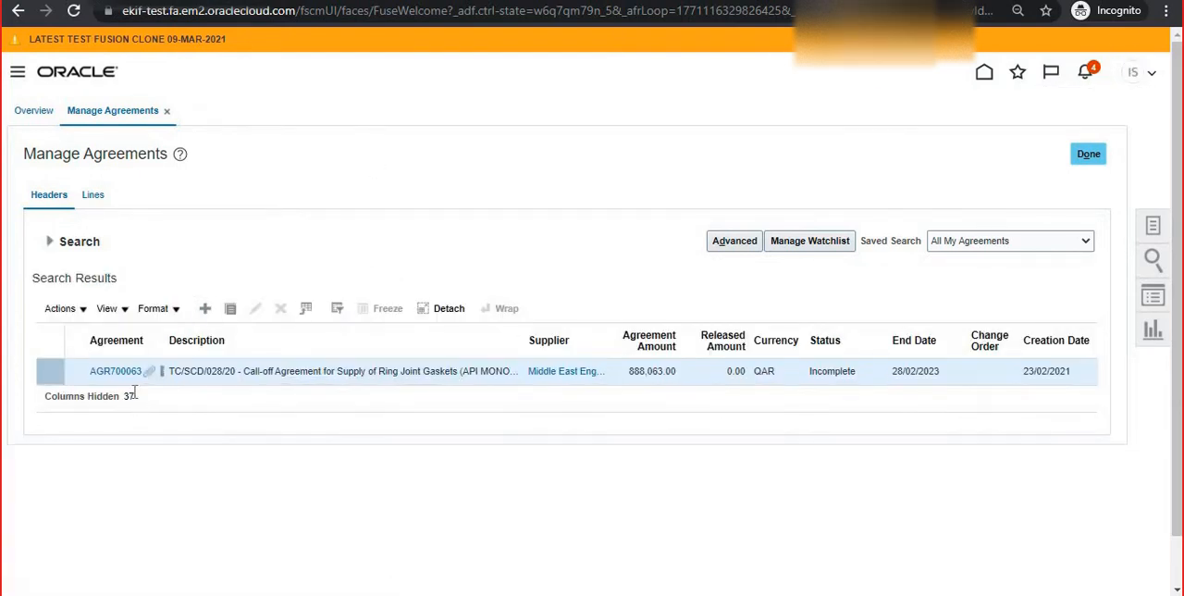
Open the agreement from the search results and display its notes and attachments
{"action": "left_click", "coordinate": [116, 371]}
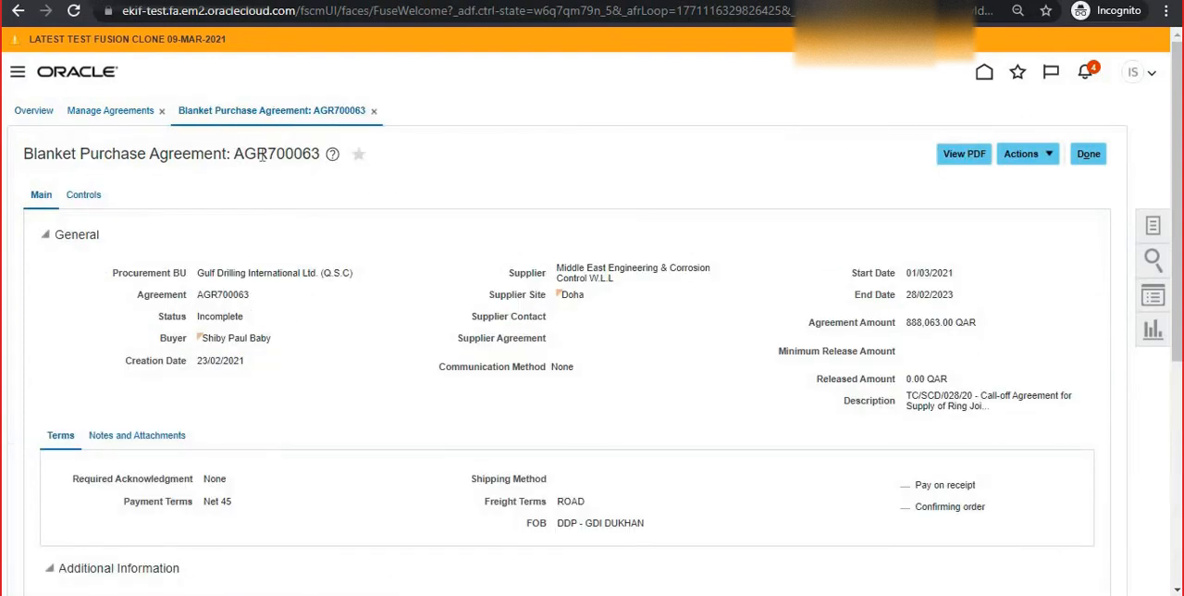
{"action": "left_click_drag", "start_coordinate": [233, 155], "coordinate": [571, 141]}
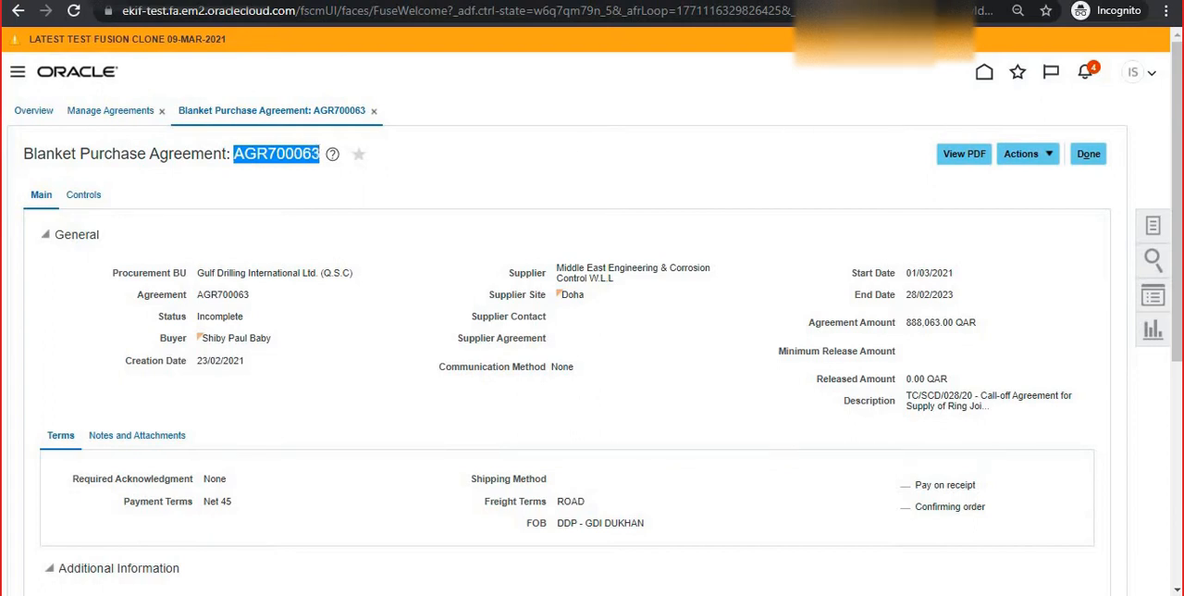
{"action": "left_click", "coordinate": [145, 215]}
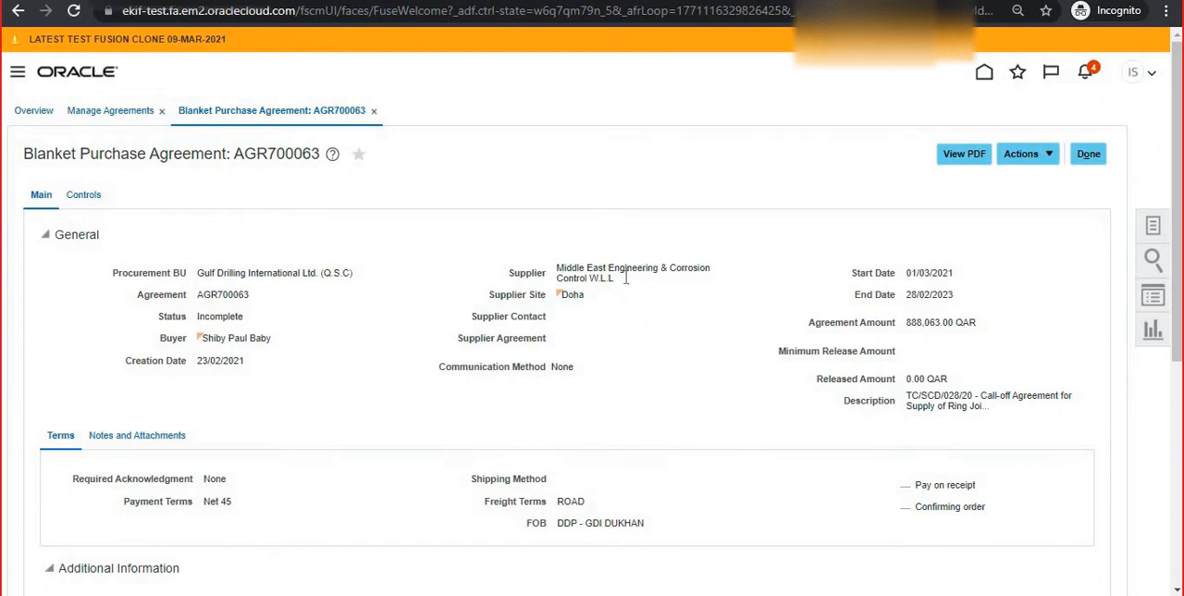
{"action": "scroll", "coordinate": [1179, 273], "scroll_direction": "down", "scroll_amount": 3}
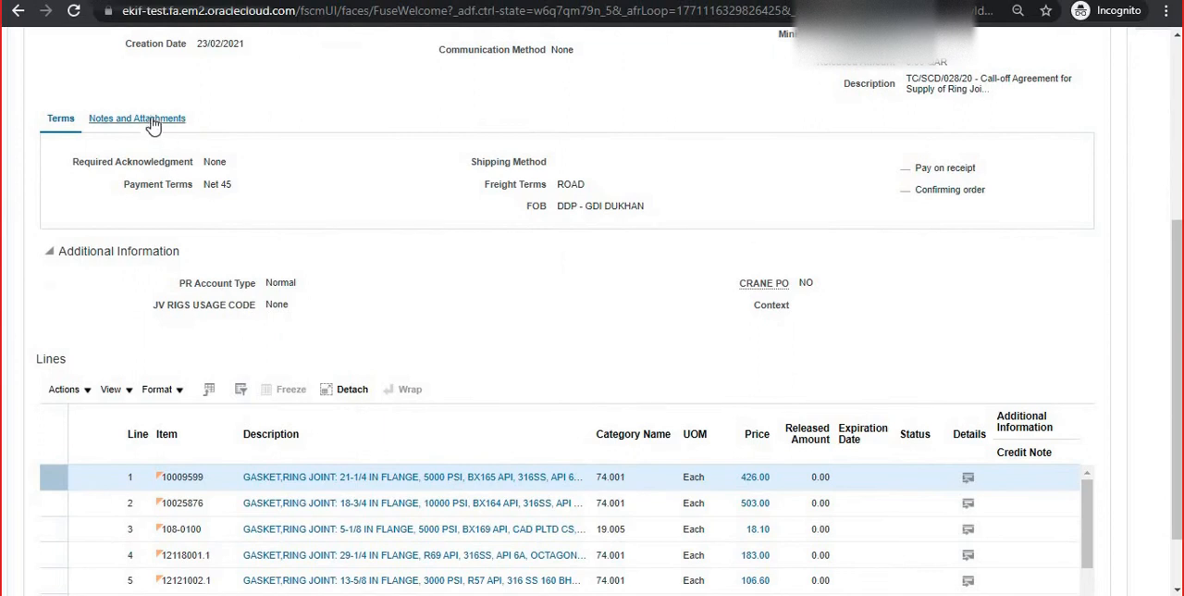
{"action": "left_click", "coordinate": [165, 124]}
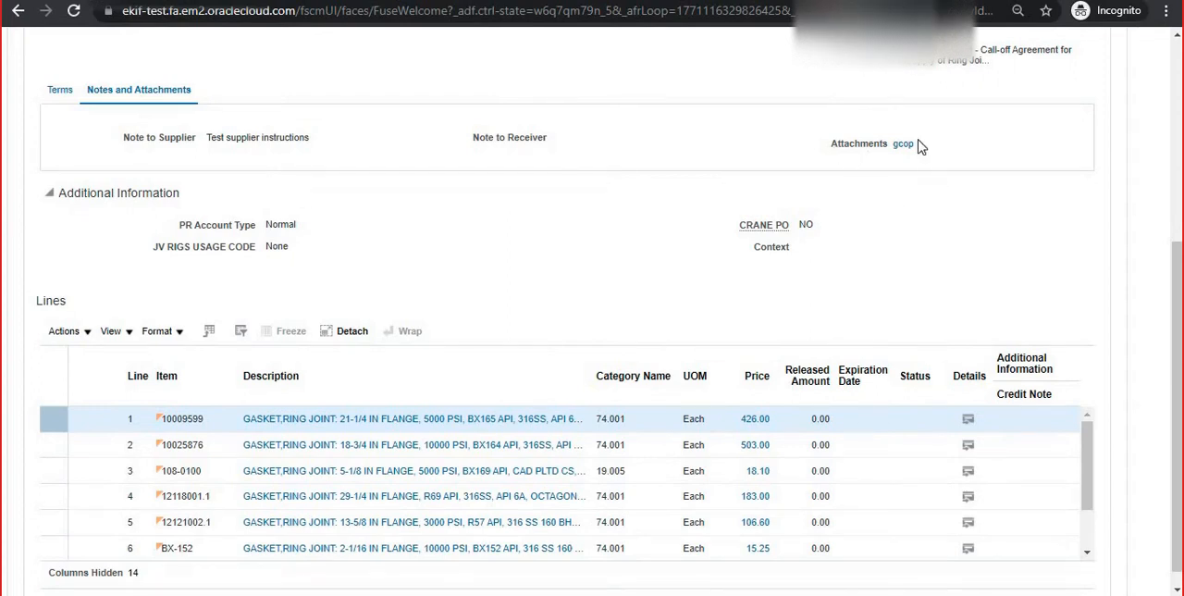
Download the gcop attachment, examine the full contract text in the text file, and close the file
{"action": "left_click", "coordinate": [902, 145]}
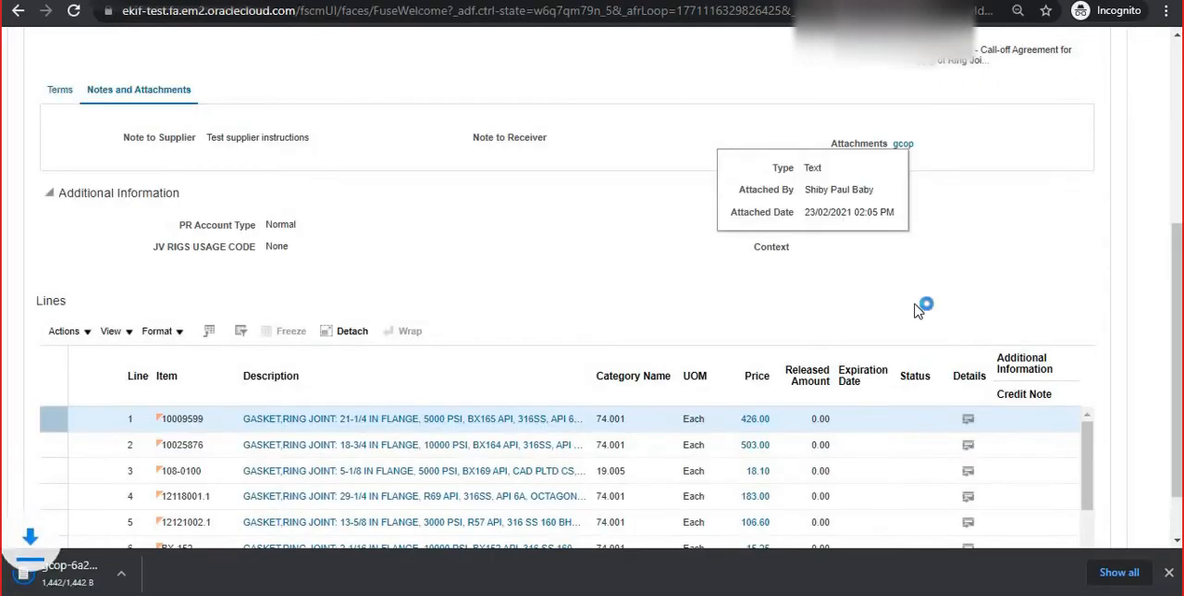
{"action": "left_click", "coordinate": [83, 575]}
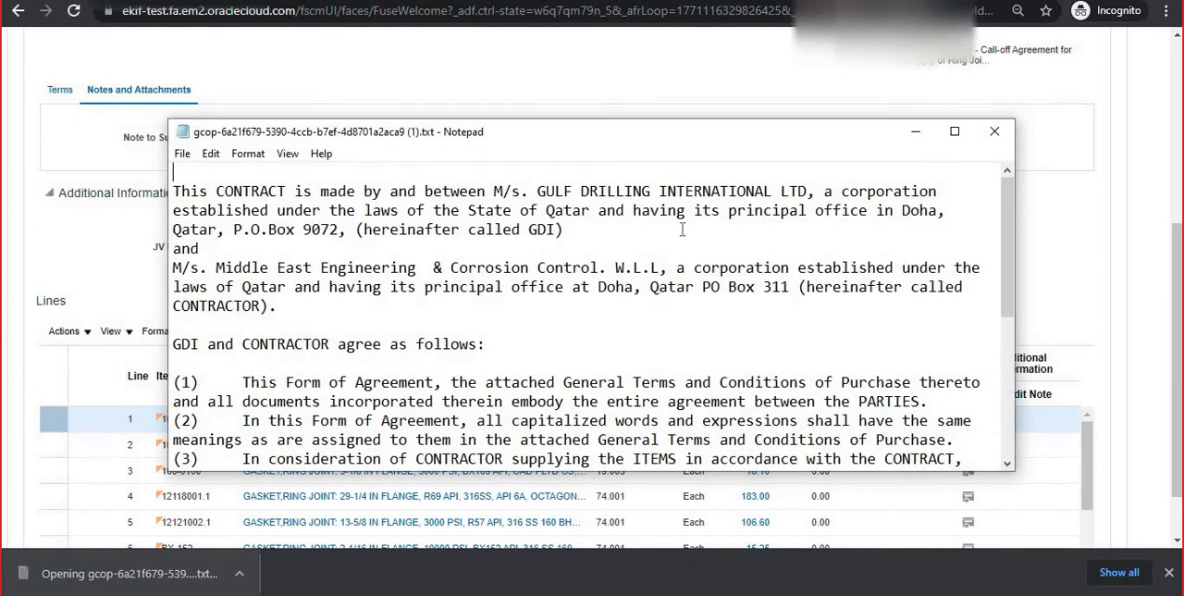
{"action": "left_click_drag", "start_coordinate": [180, 194], "coordinate": [884, 500]}
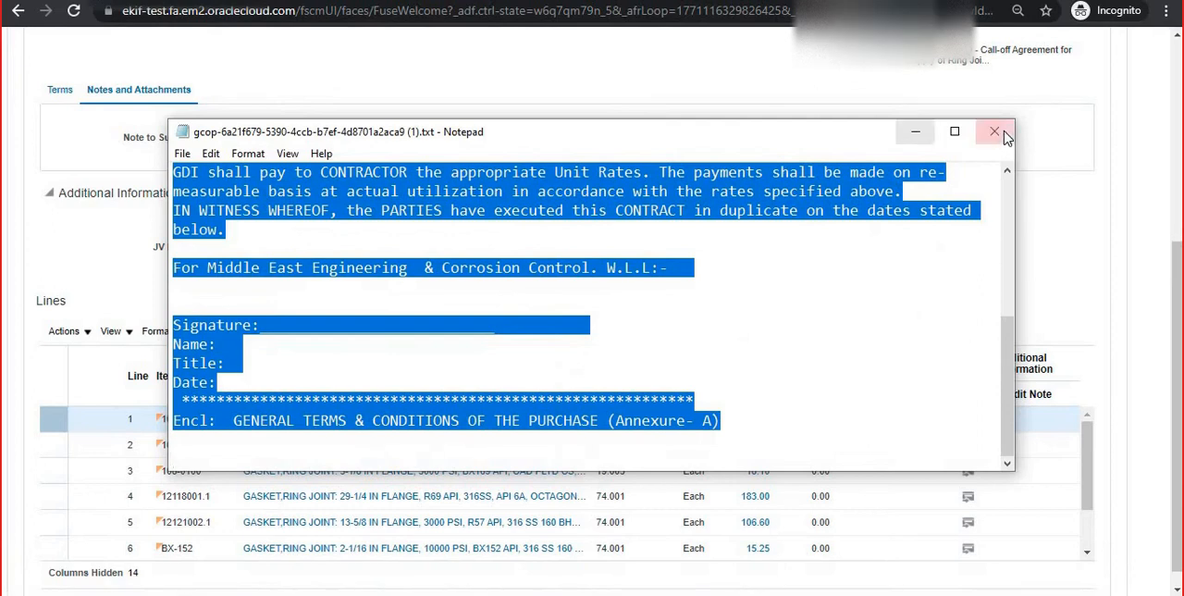
{"action": "left_click", "coordinate": [995, 130]}
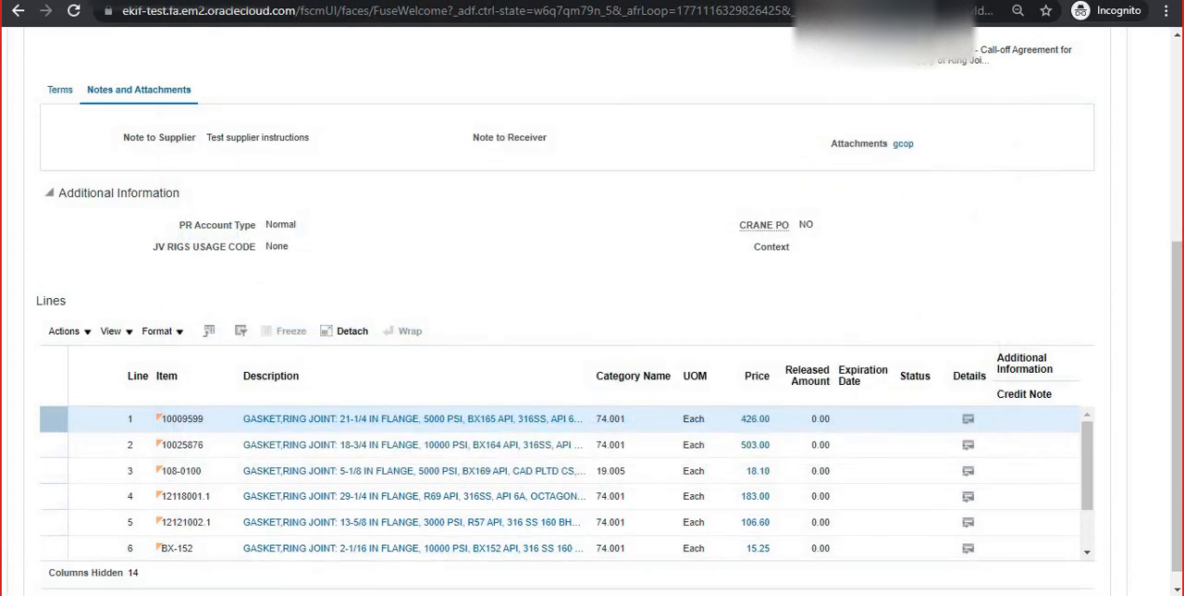
Switch back to the GDI Blanket Agreement DM data model and examine the SQL query of the GDI Blanket Purchase Agreement data set
{"action": "mouse_move", "coordinate": [491, 593]}
{"action": "left_click", "coordinate": [342, 526]}
{"action": "left_click", "coordinate": [188, 269]}
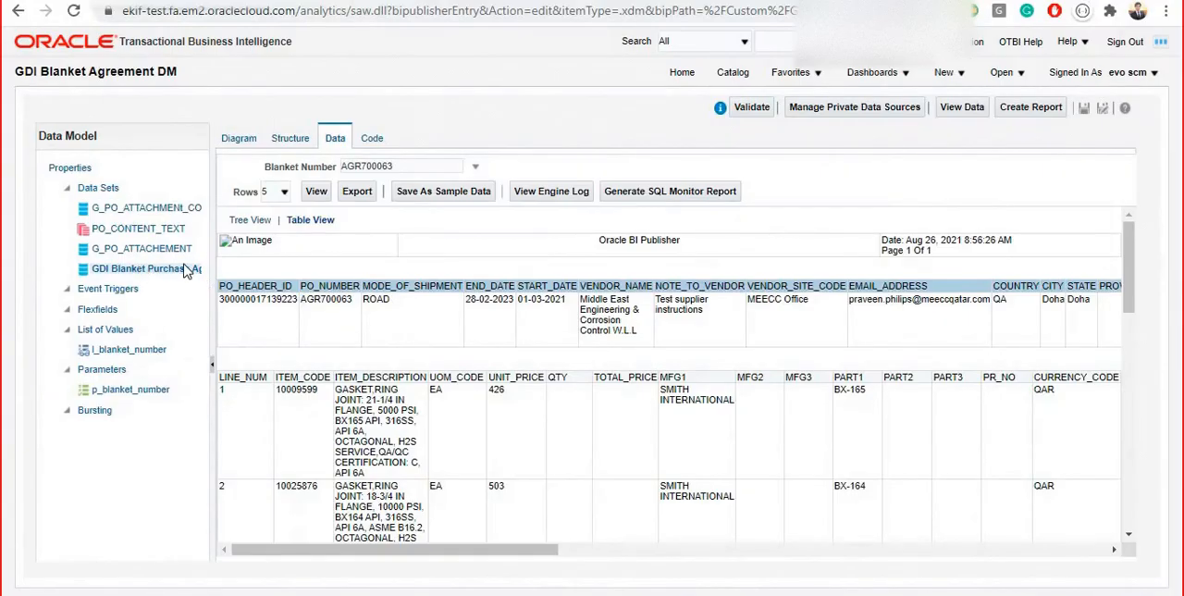
{"action": "left_click", "coordinate": [239, 138]}
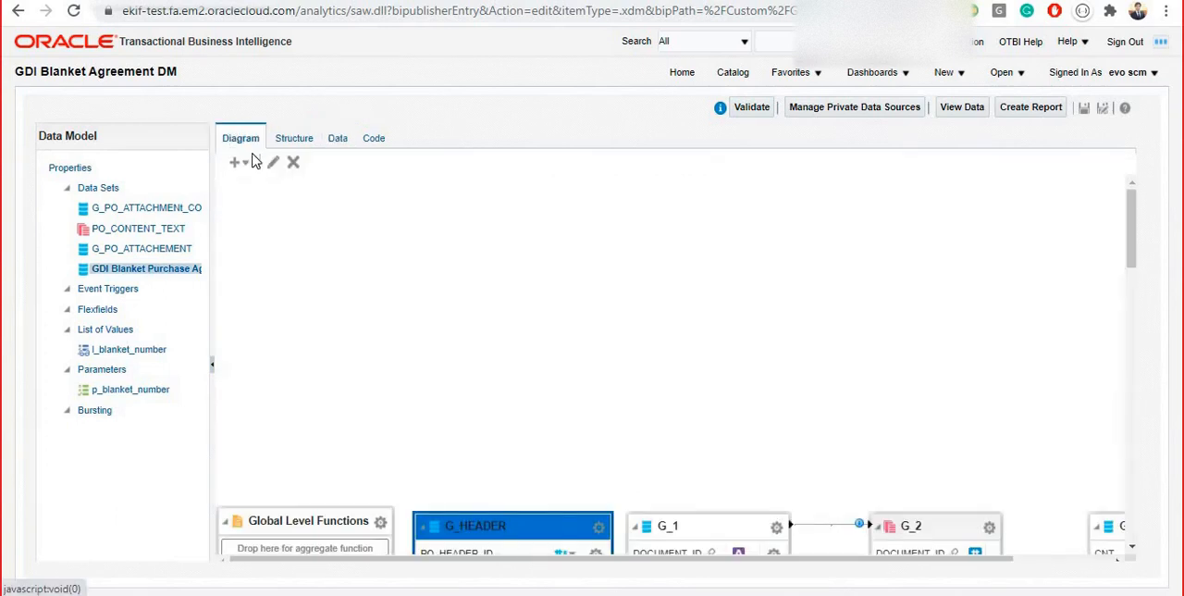
{"action": "left_click", "coordinate": [273, 164]}
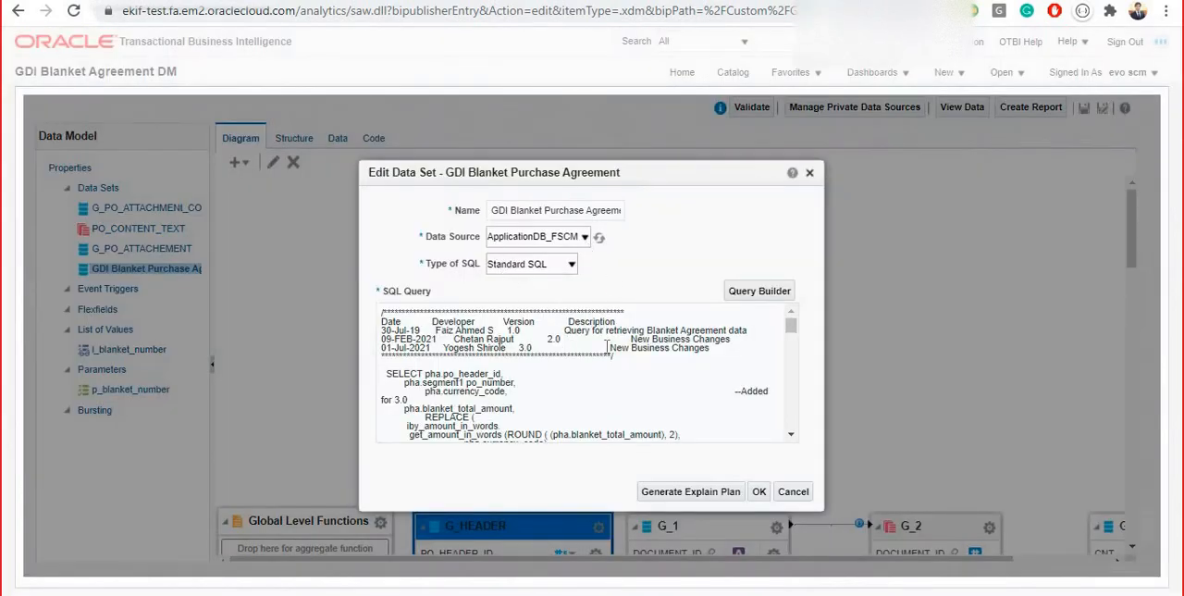
{"action": "left_click", "coordinate": [555, 389]}
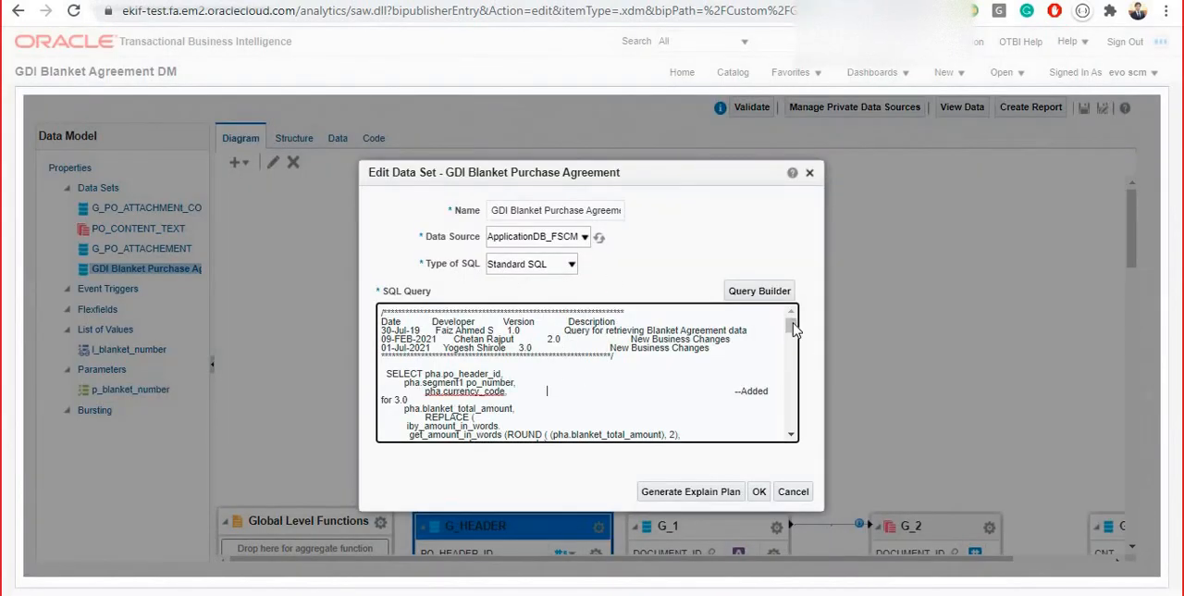
{"action": "left_click_drag", "start_coordinate": [793, 326], "coordinate": [802, 458]}
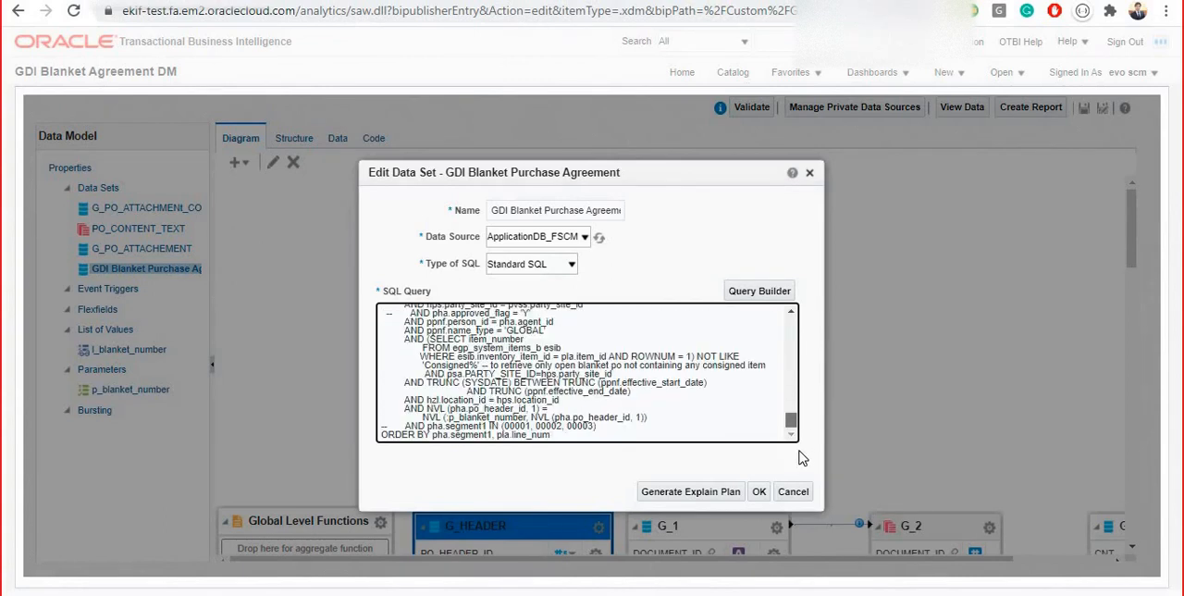
Close the data set's query, look at the agreement's gcop attachment in the Blanket Purchase Agreement window, and return to the data model
{"action": "left_click", "coordinate": [805, 182]}
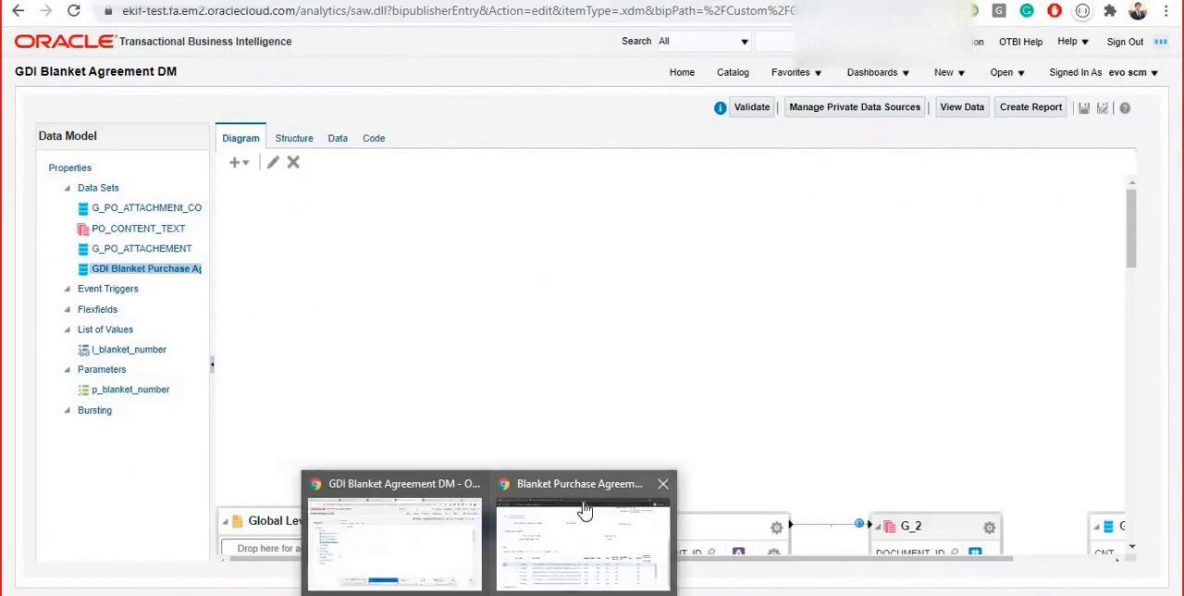
{"action": "left_click", "coordinate": [582, 503]}
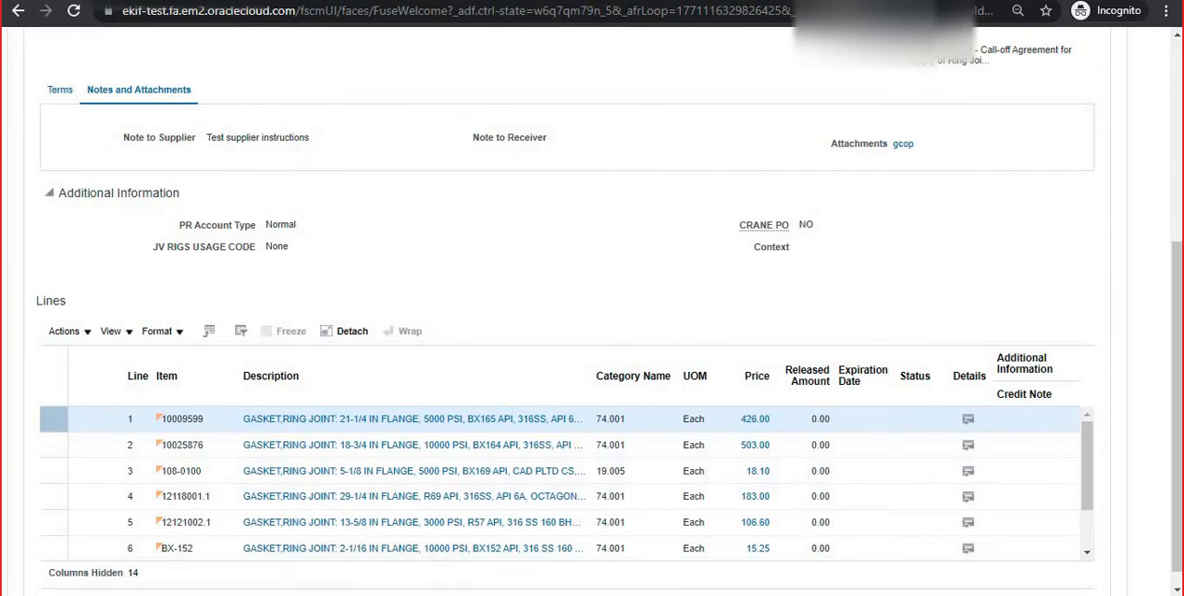
{"action": "mouse_move", "coordinate": [467, 594]}
{"action": "left_click", "coordinate": [357, 537]}
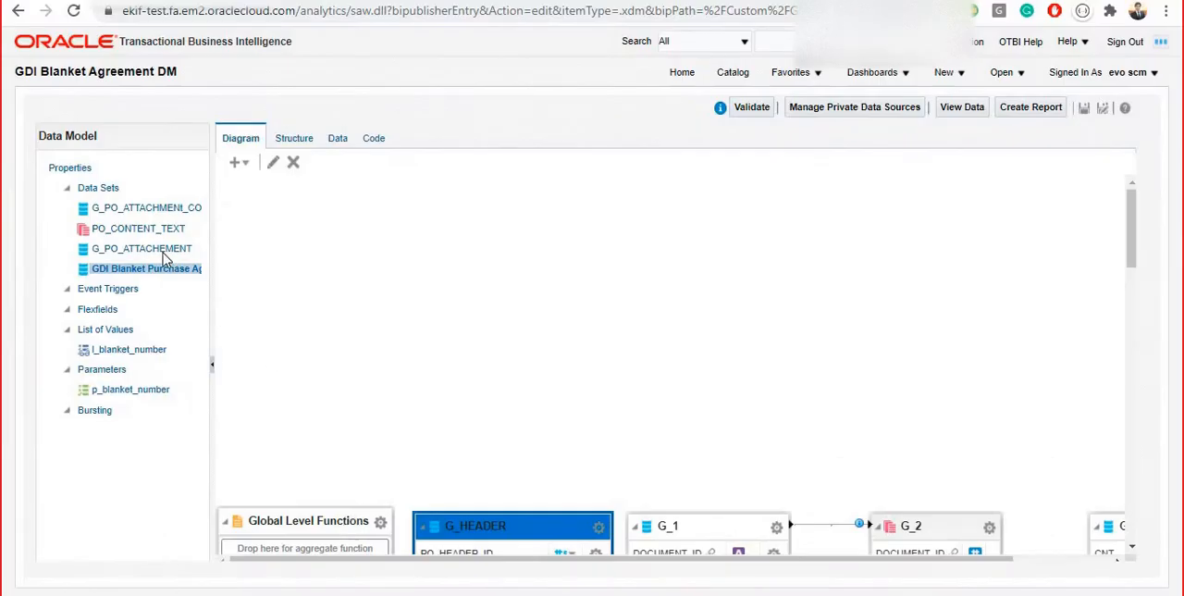
Start a new Content Server data set, examine its data source, parent group and document ID choices, and cancel it
{"action": "left_click", "coordinate": [138, 229]}
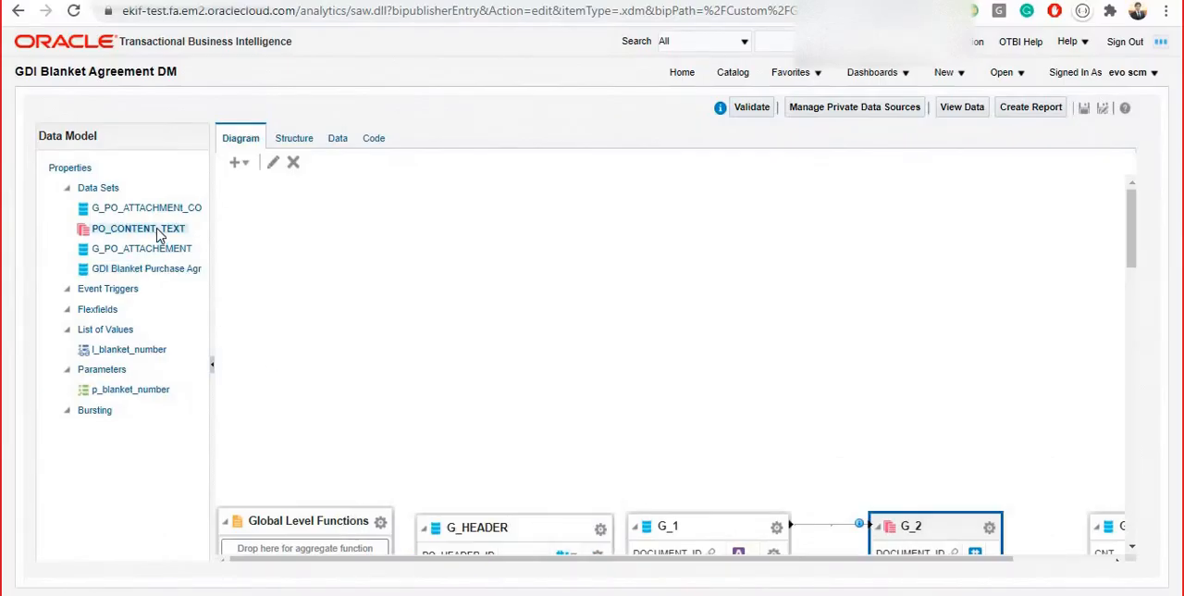
{"action": "left_click", "coordinate": [237, 163]}
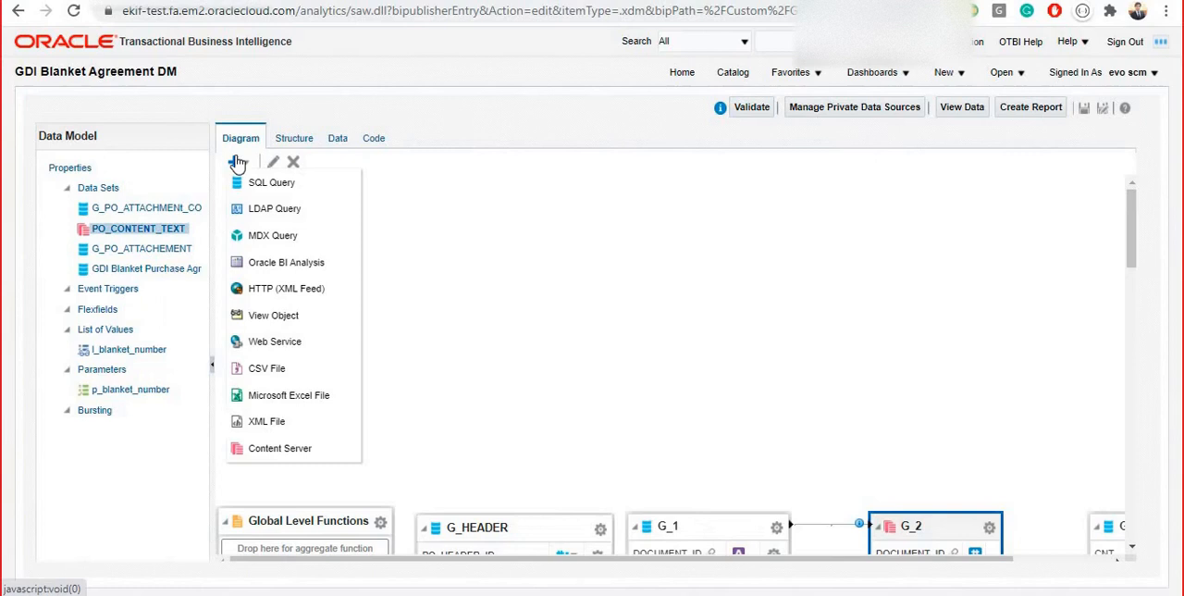
{"action": "left_click", "coordinate": [309, 451]}
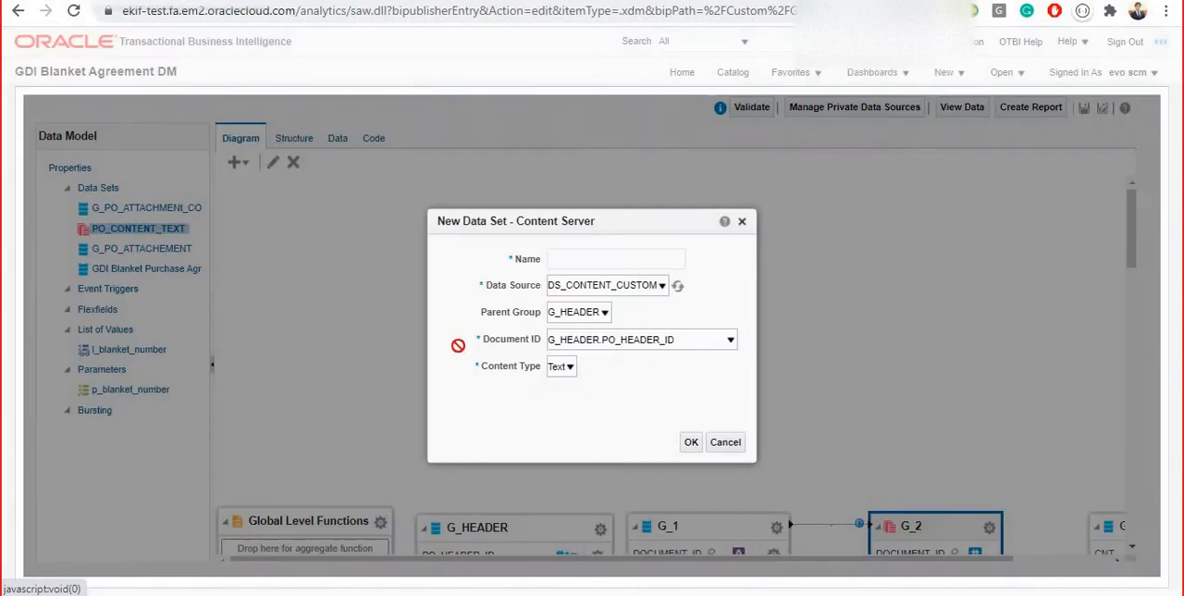
{"action": "left_click", "coordinate": [612, 257]}
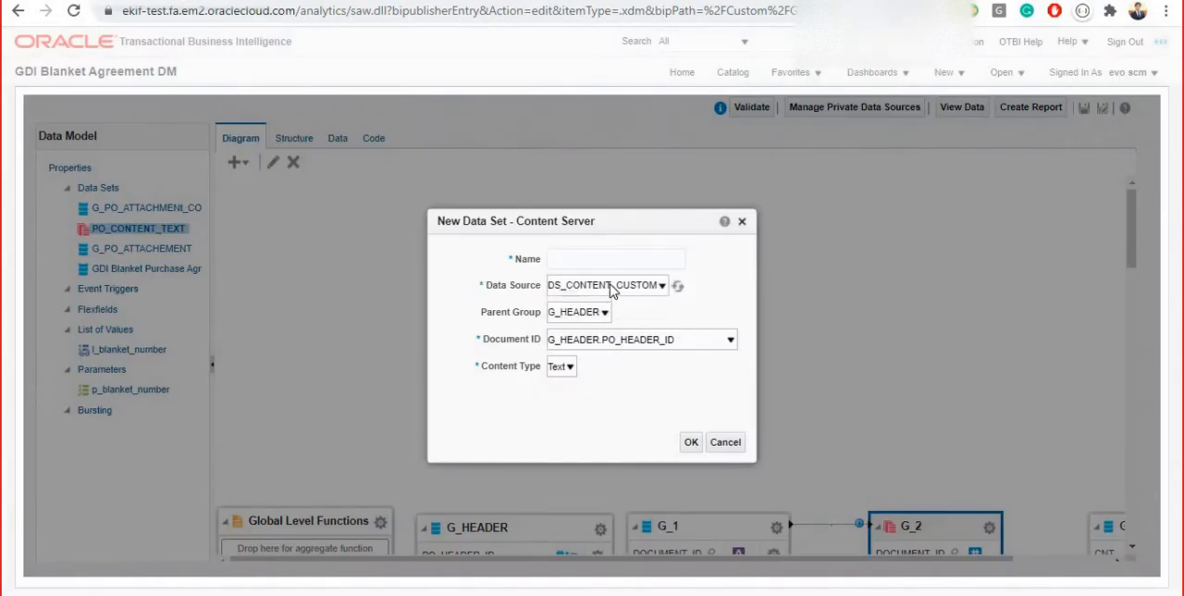
{"action": "left_click", "coordinate": [609, 284]}
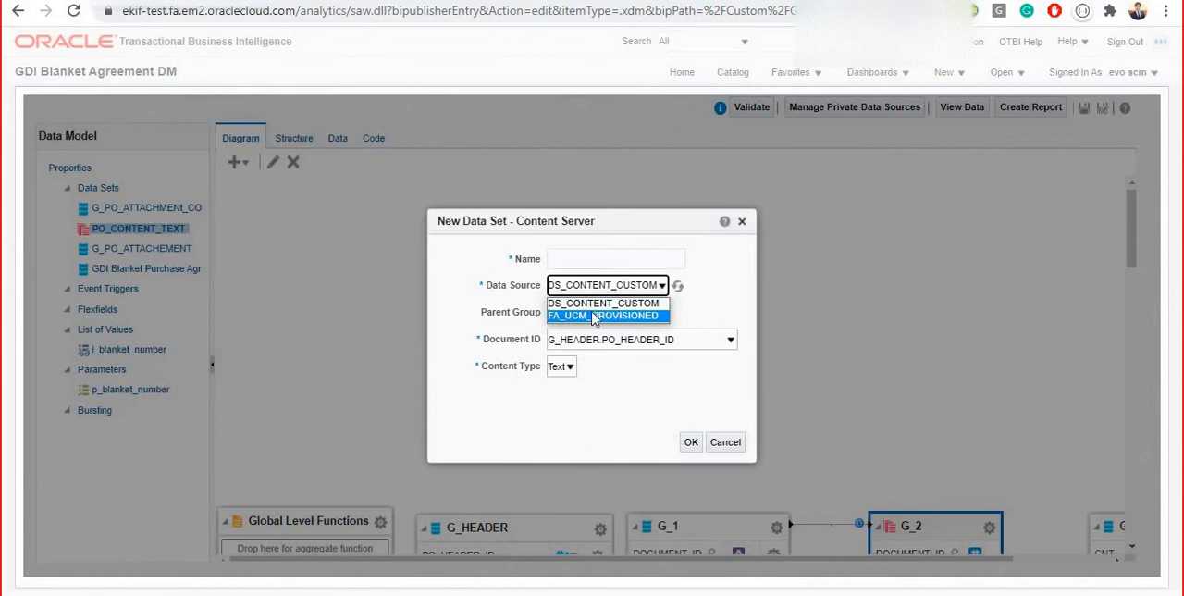
{"action": "left_click", "coordinate": [720, 310]}
{"action": "left_click", "coordinate": [588, 317]}
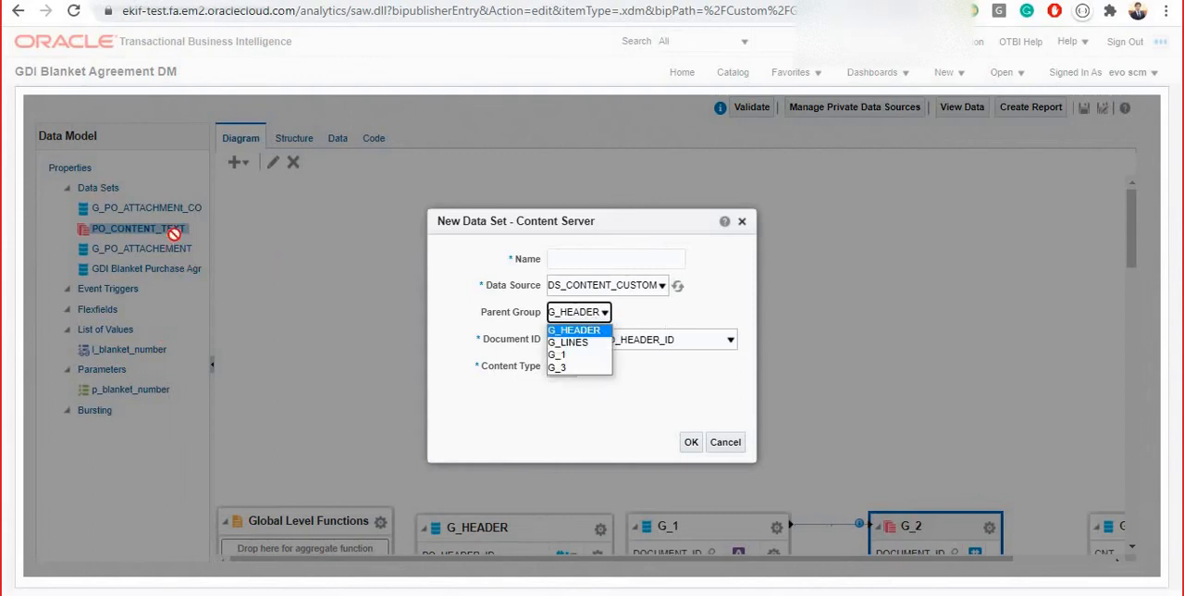
{"action": "left_click", "coordinate": [678, 398]}
{"action": "left_click", "coordinate": [636, 354]}
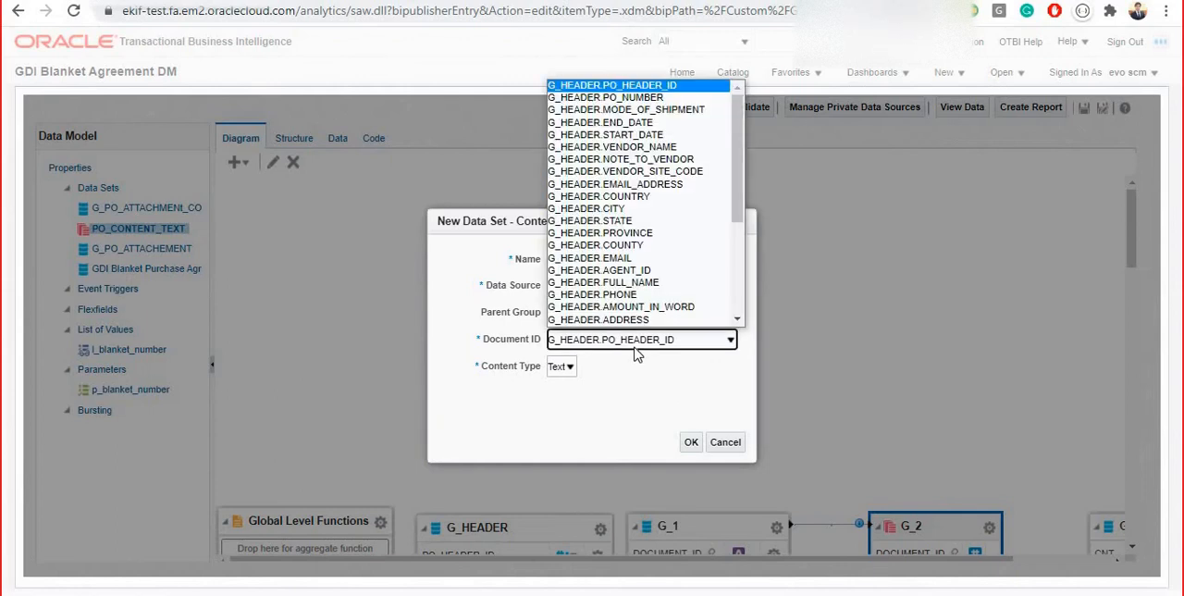
{"action": "left_click", "coordinate": [597, 342]}
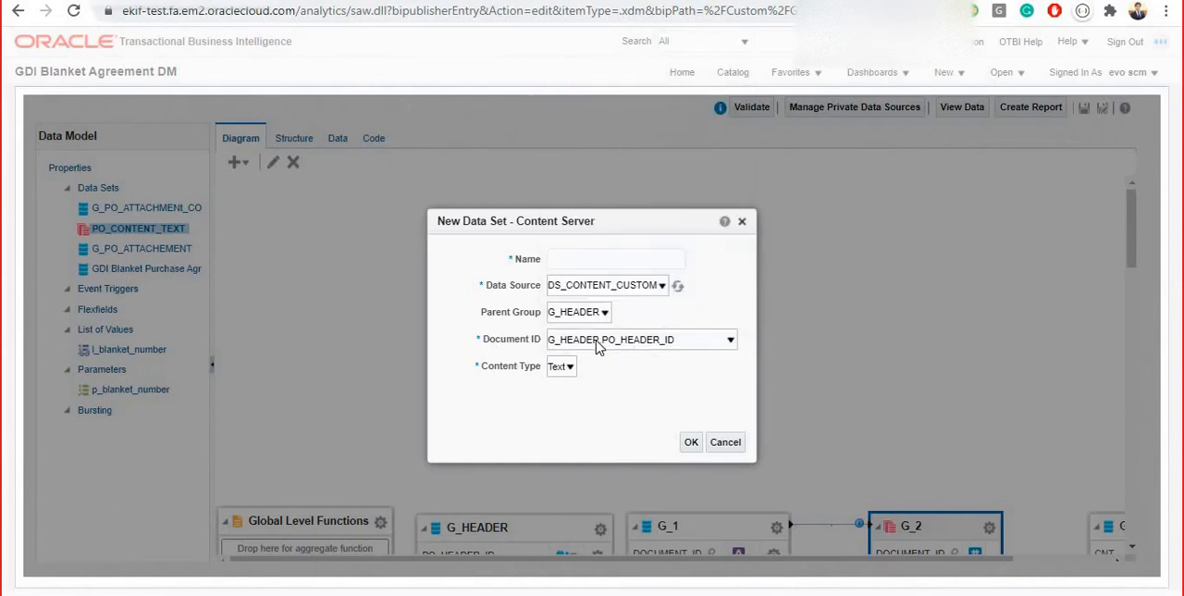
{"action": "left_click", "coordinate": [725, 443]}
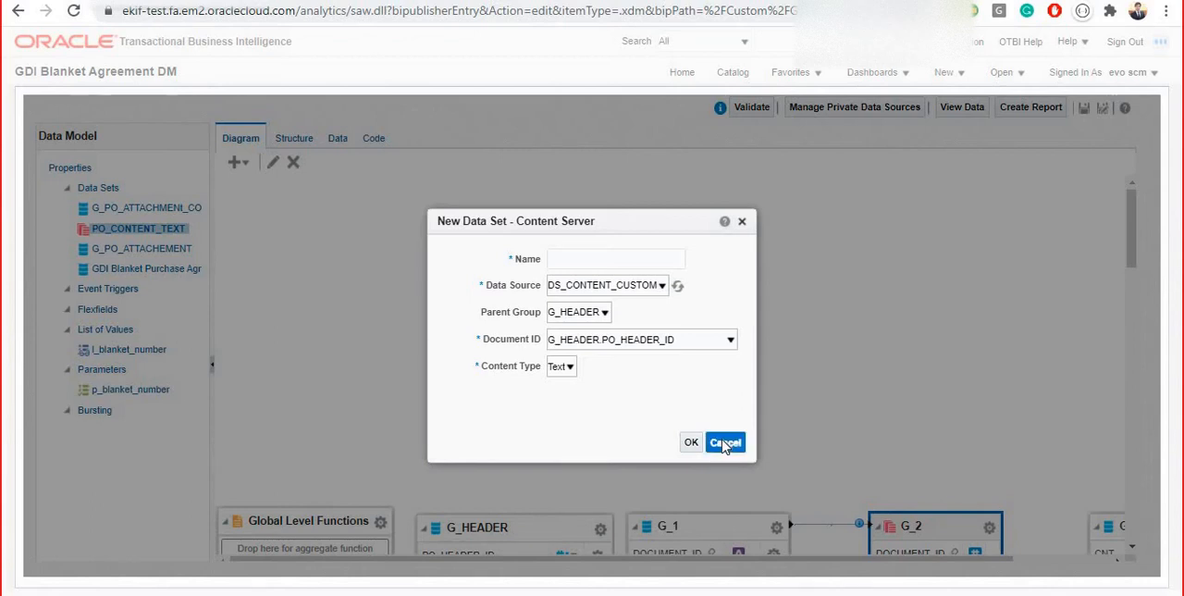
Move the G_2 group slightly farther from the linked G_1 group in the data model diagram
{"action": "left_click_drag", "start_coordinate": [1131, 235], "coordinate": [1143, 317]}
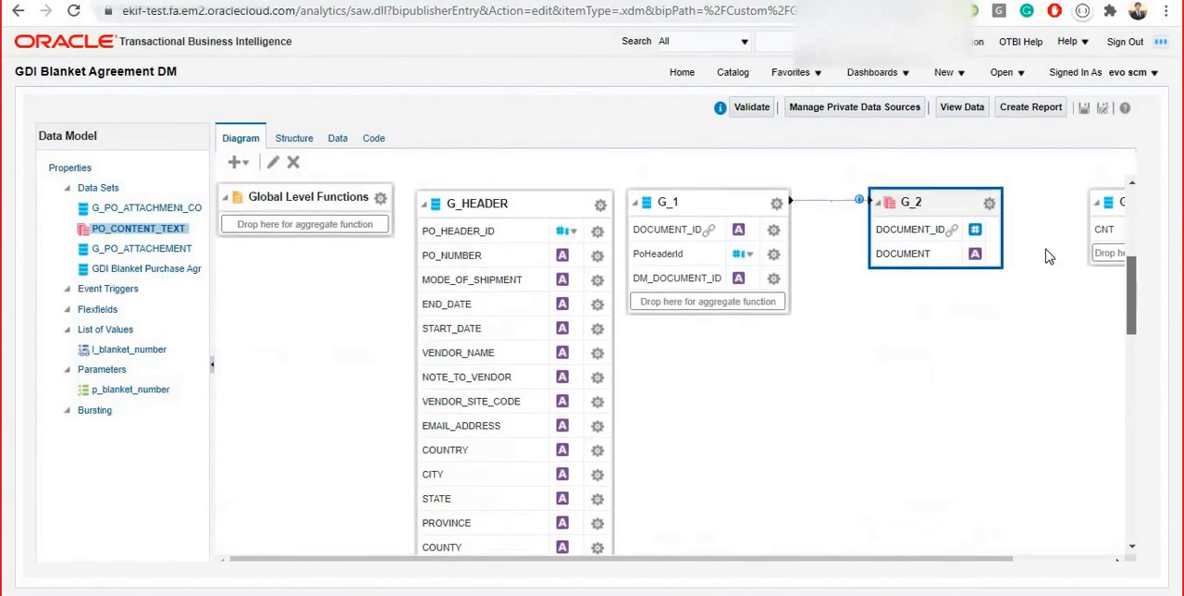
{"action": "left_click", "coordinate": [922, 208]}
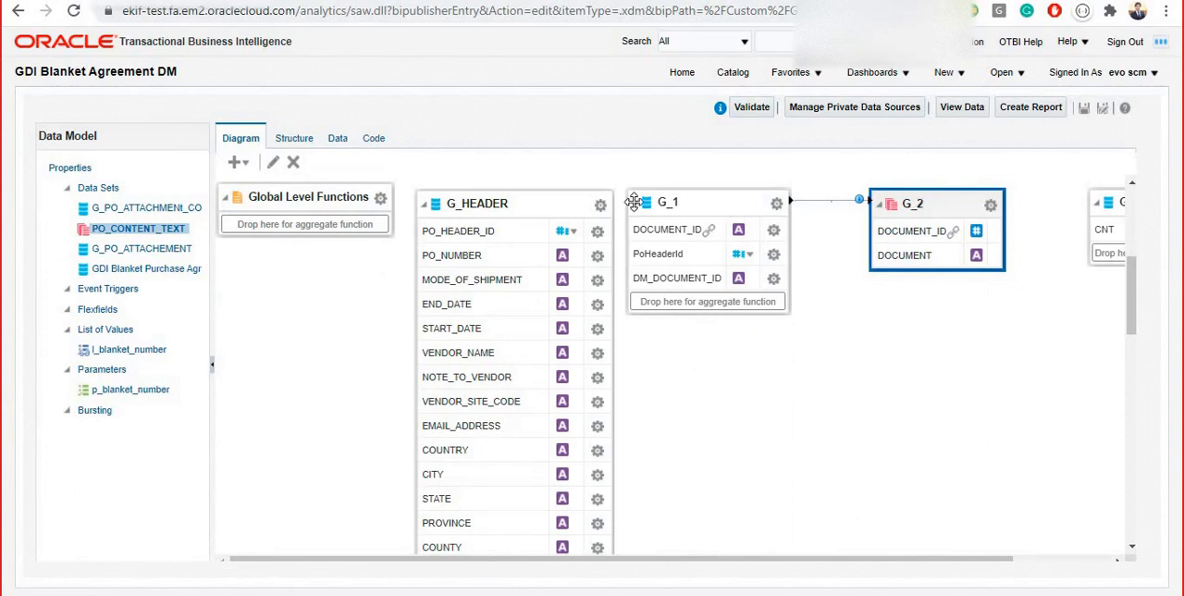
{"action": "left_click_drag", "start_coordinate": [958, 203], "coordinate": [993, 212]}
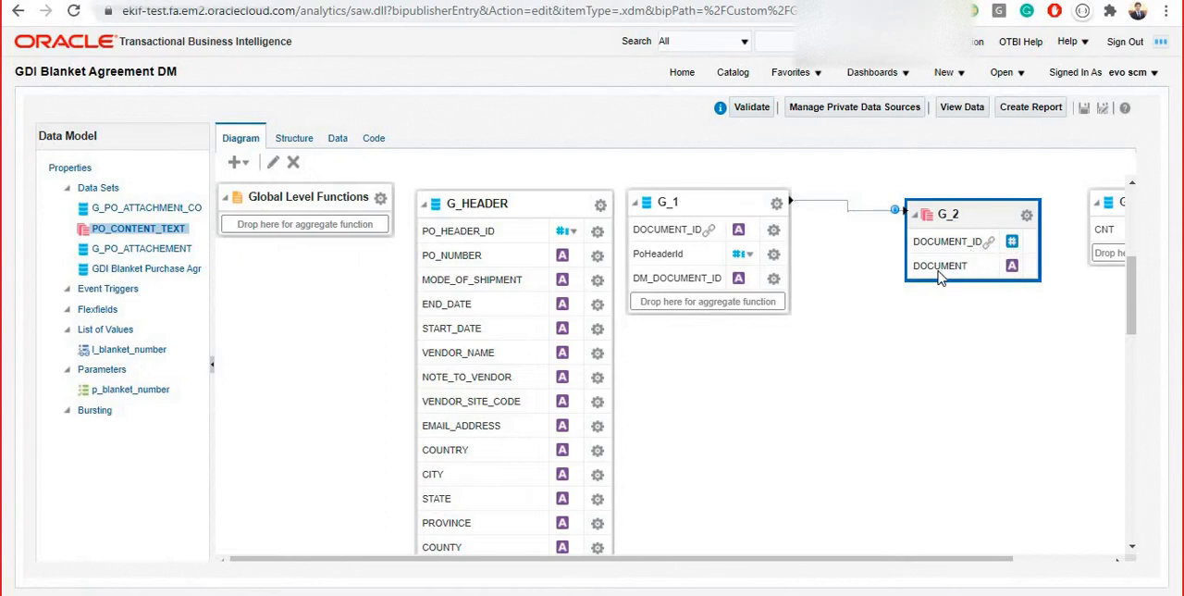
Retrieve five rows of data for the preset blanket number and display them in Table View
{"action": "left_click", "coordinate": [338, 138]}
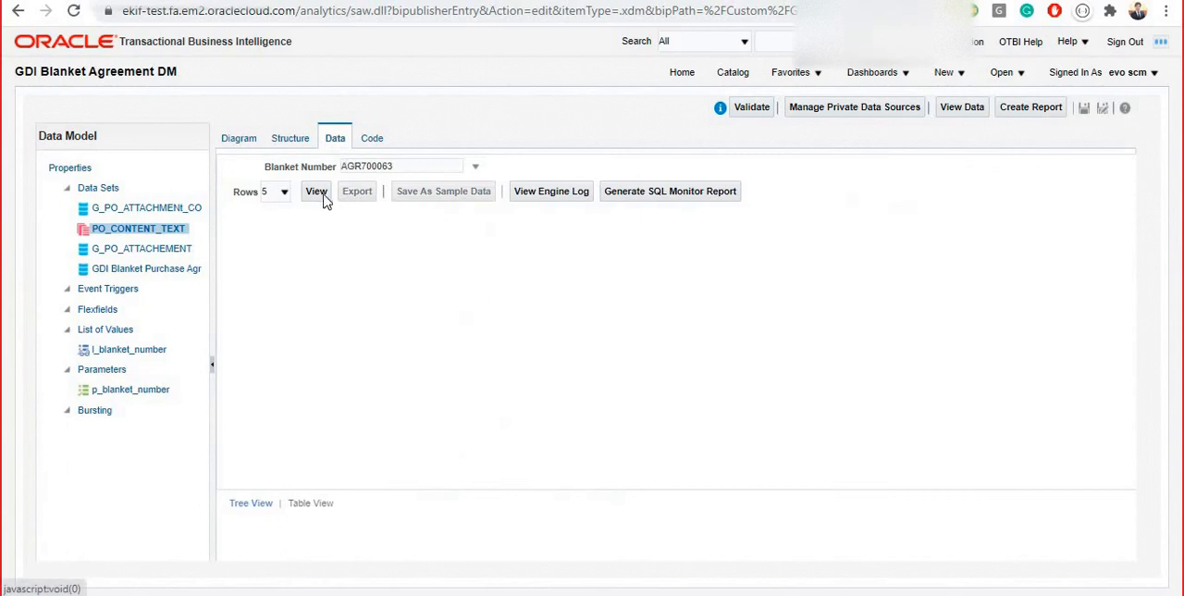
{"action": "left_click", "coordinate": [317, 192]}
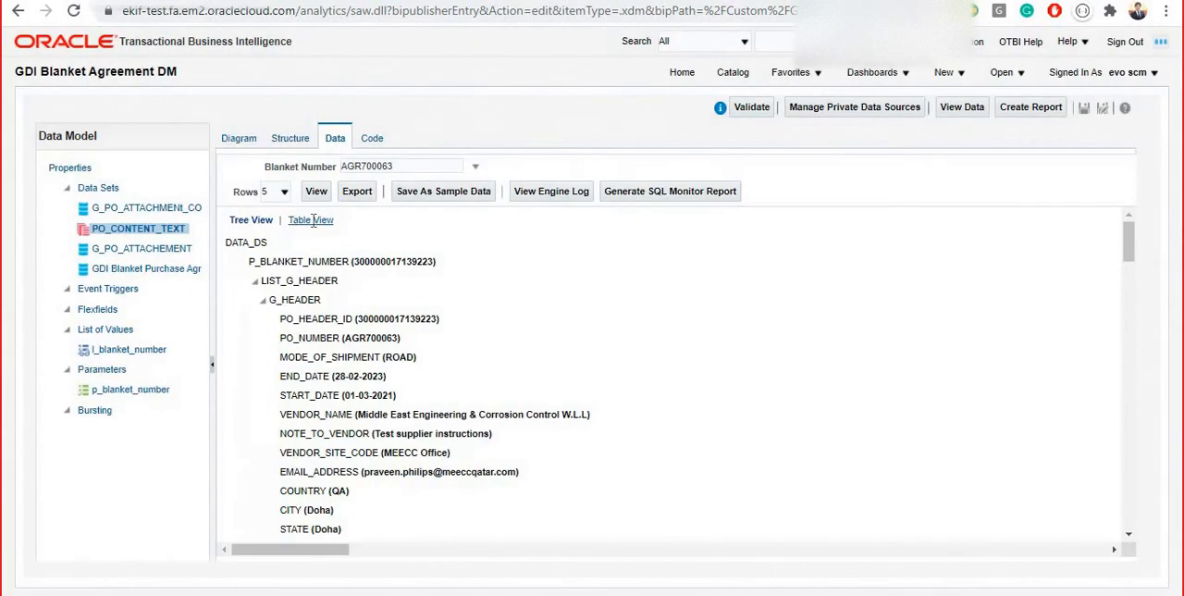
{"action": "left_click", "coordinate": [310, 219]}
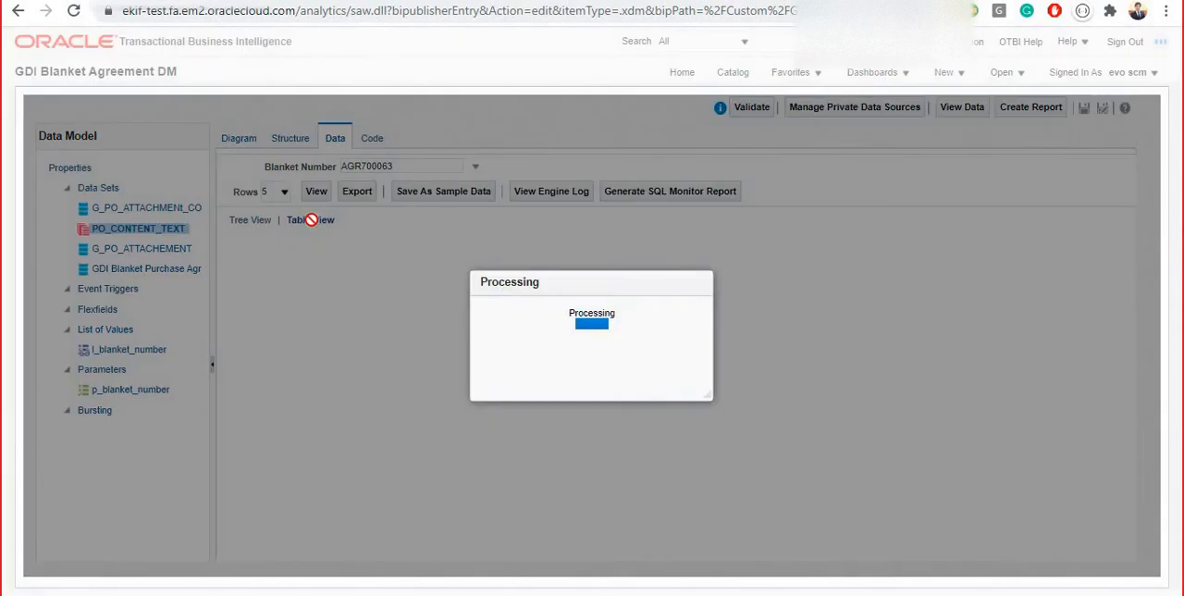
Examine the matching DOCUMENT_ID values of the attachment and content groups and the contract text in the DOCUMENT column
{"action": "left_click_drag", "start_coordinate": [1132, 258], "coordinate": [1159, 438]}
{"action": "double_click", "coordinate": [236, 263]}
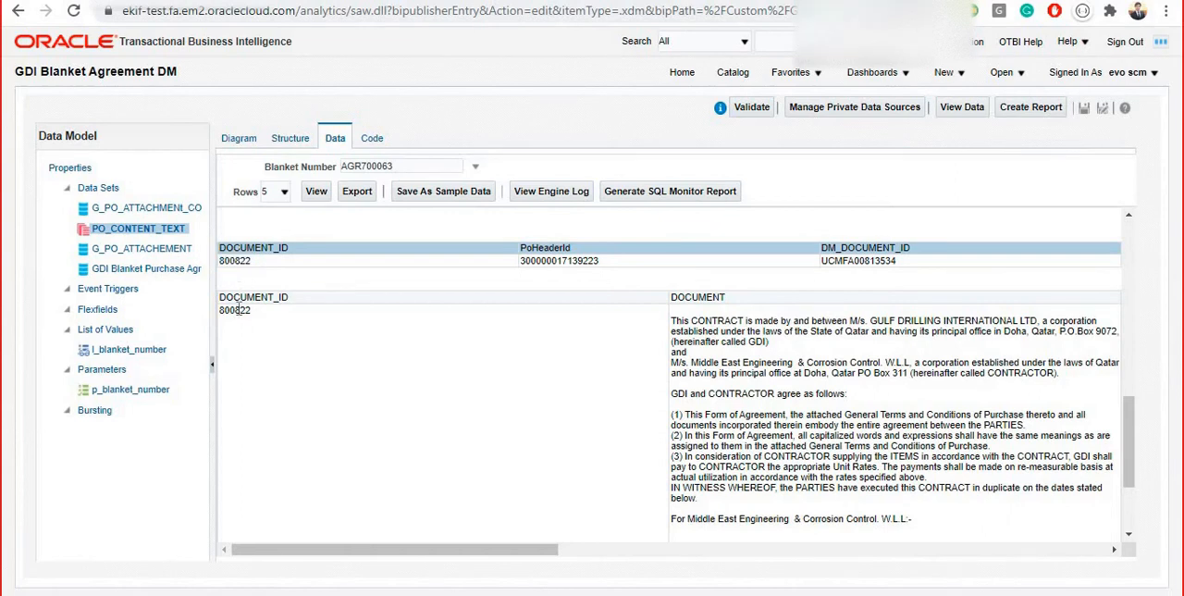
{"action": "double_click", "coordinate": [236, 310]}
{"action": "left_click_drag", "start_coordinate": [673, 320], "coordinate": [920, 522]}
{"action": "scroll", "coordinate": [1131, 405], "scroll_direction": "down", "scroll_amount": 2}
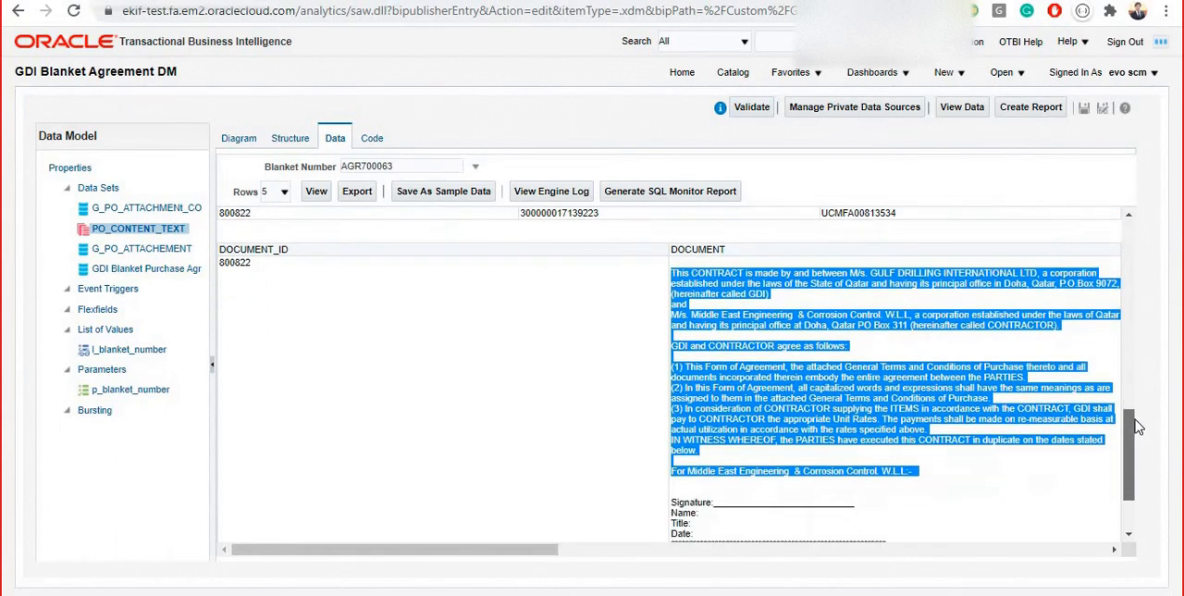
{"action": "left_click", "coordinate": [779, 577]}
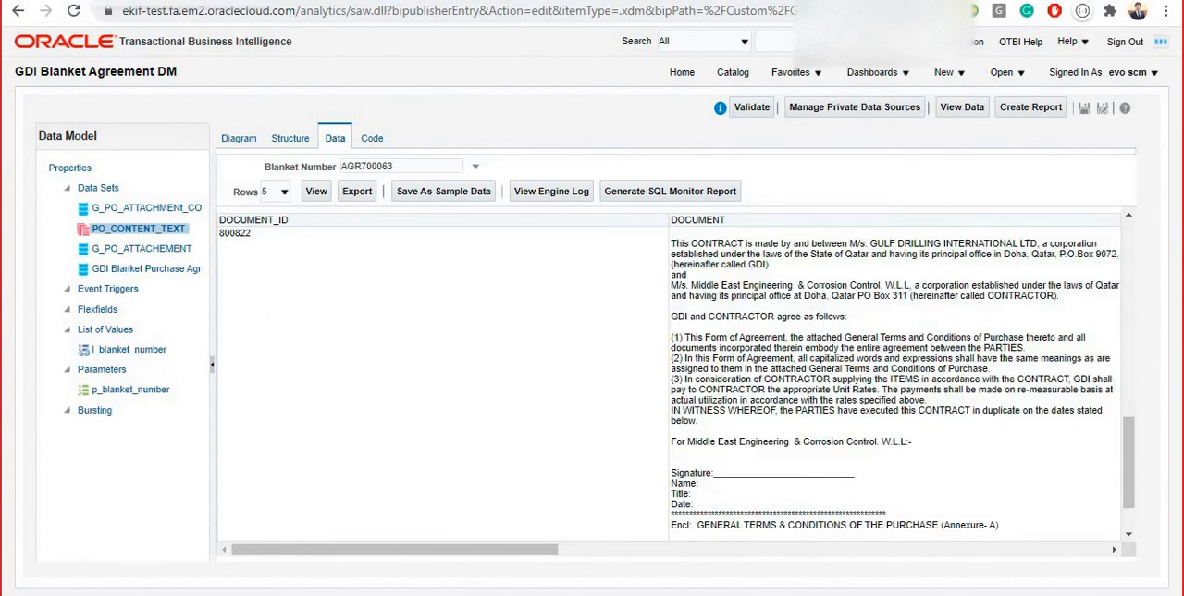
Switch to the gcop text file in Notepad, compare it with the DOCUMENT column's contract text, and close the file
{"action": "key", "text": "alt+Tab"}
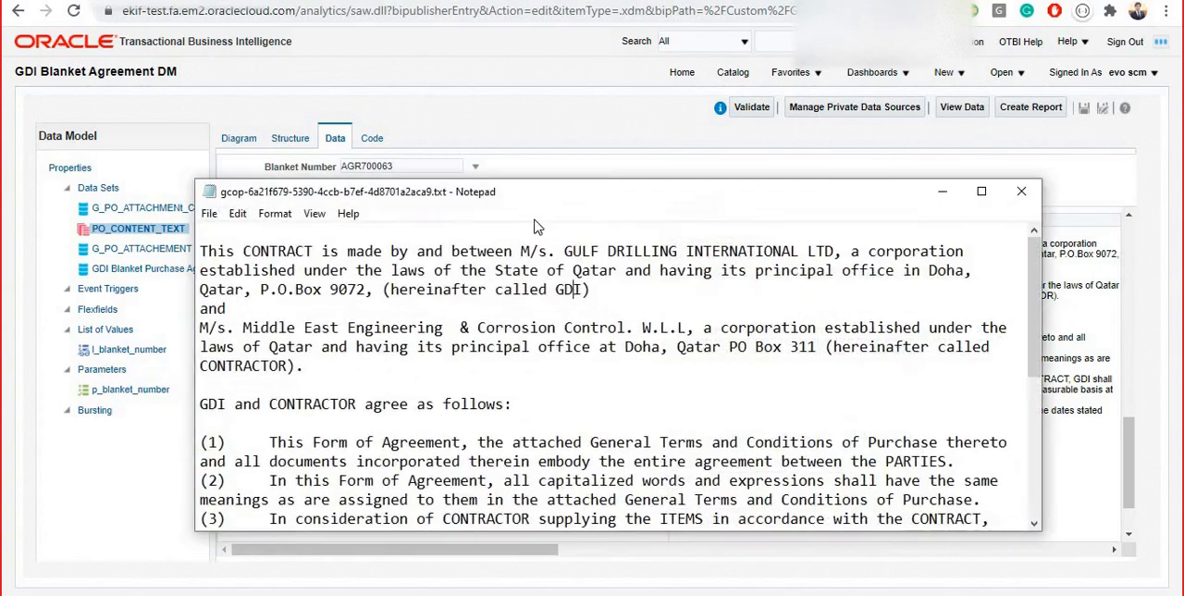
{"action": "left_click_drag", "start_coordinate": [731, 197], "coordinate": [830, 340]}
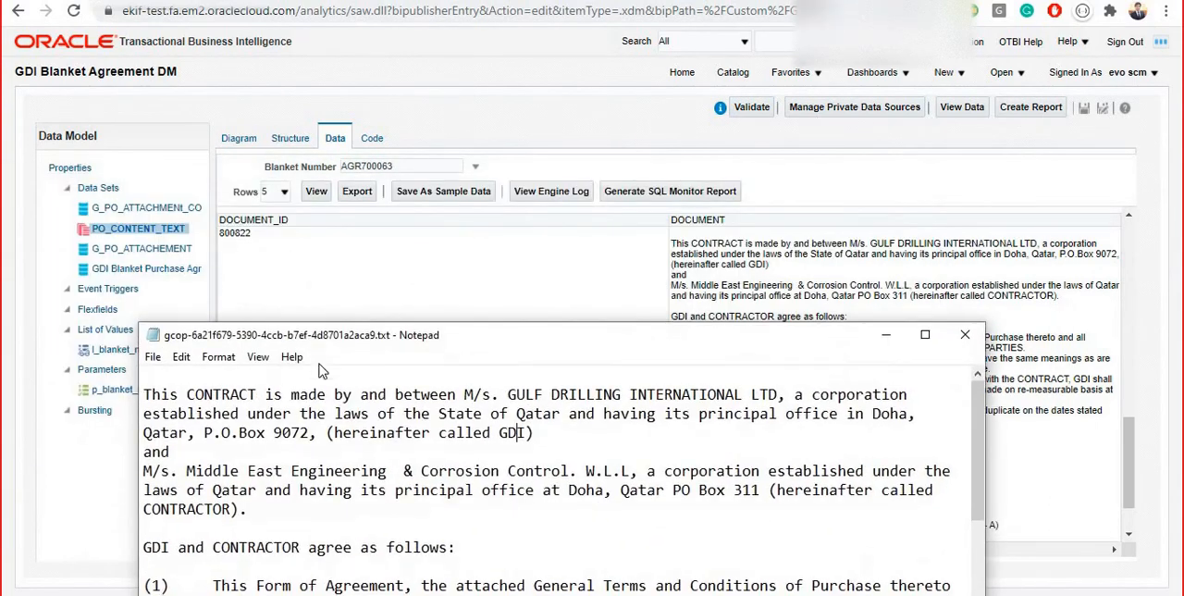
{"action": "left_click", "coordinate": [965, 335]}
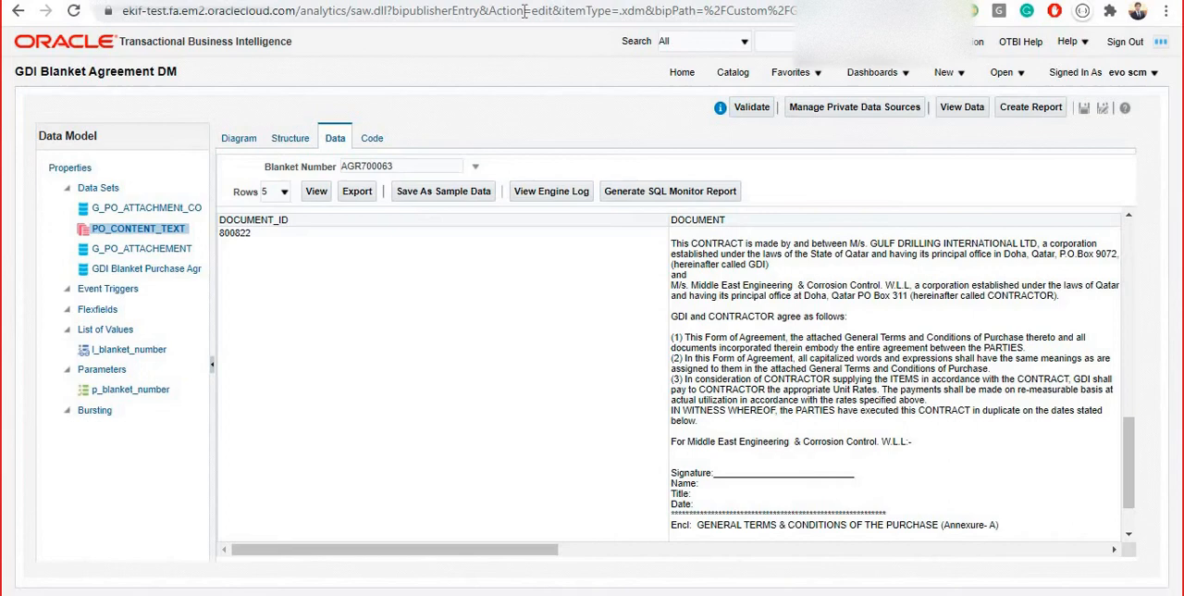
Look at the agreement page again, return to the data model, and review the table output from the header to the CNT group
{"action": "key", "text": "alt+Tab"}
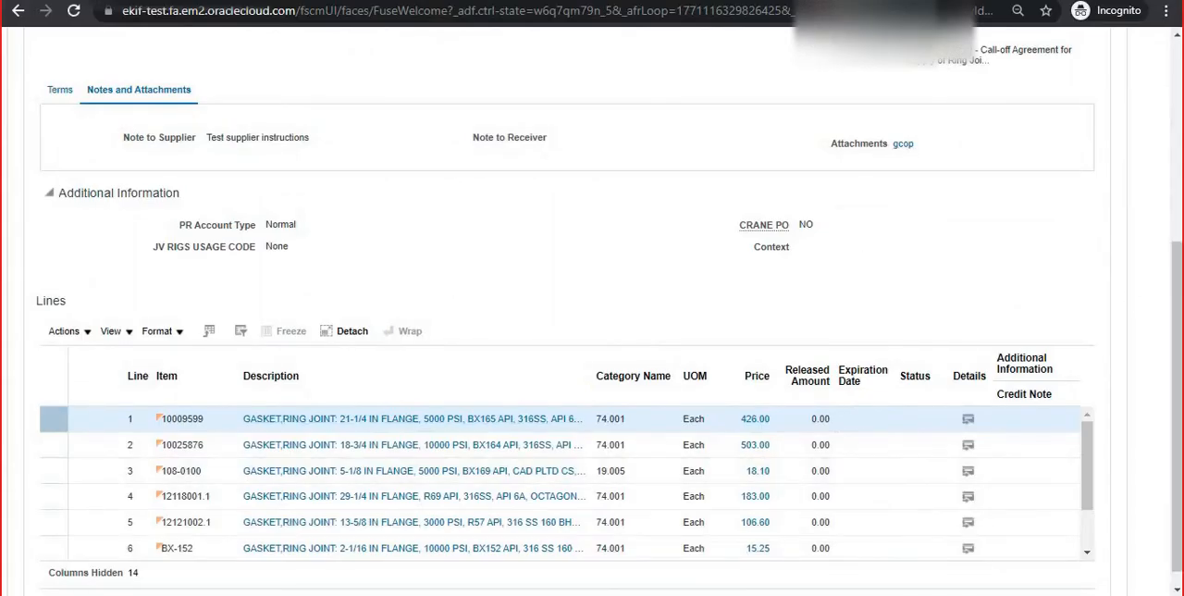
{"action": "key", "text": "alt+Tab"}
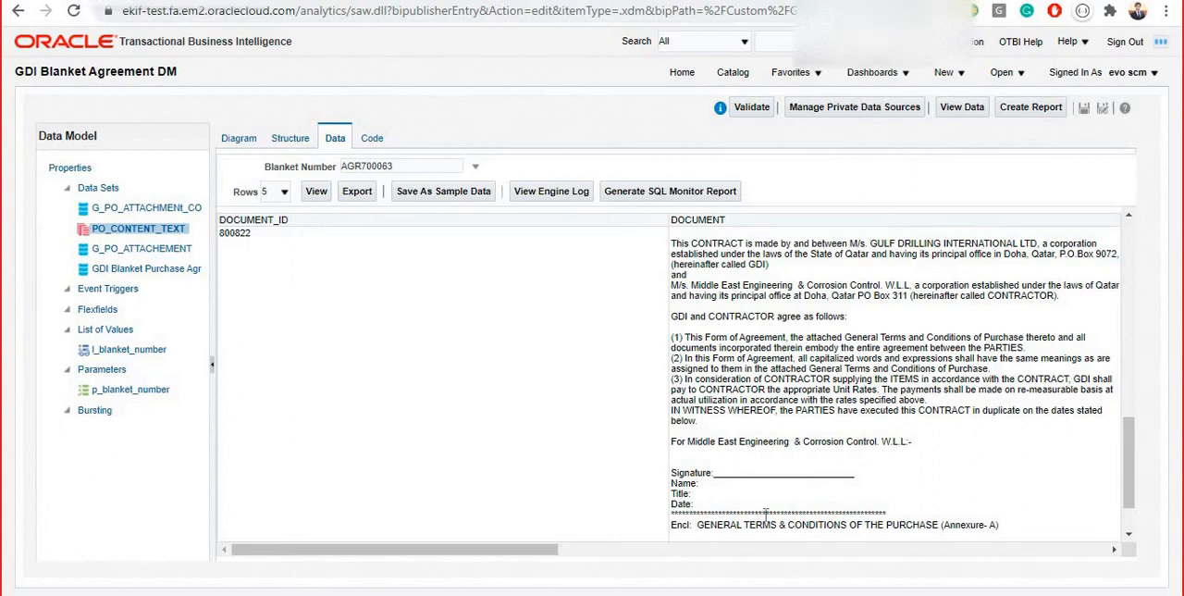
{"action": "left_click_drag", "start_coordinate": [1131, 490], "coordinate": [1128, 268]}
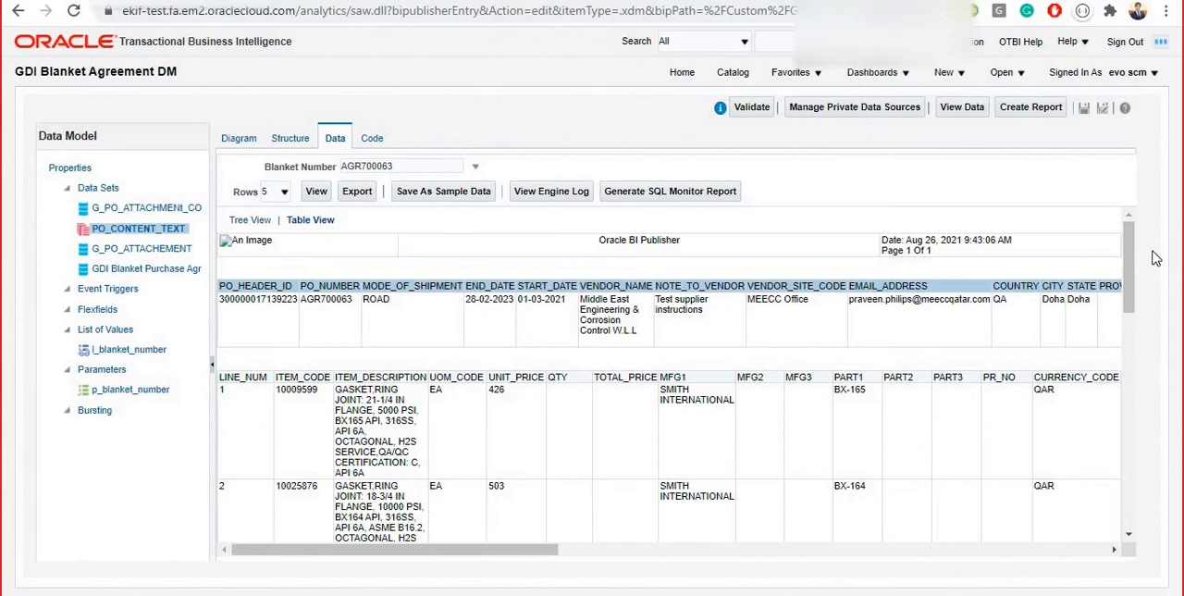
{"action": "scroll", "coordinate": [1138, 341], "scroll_direction": "down", "scroll_amount": 15}
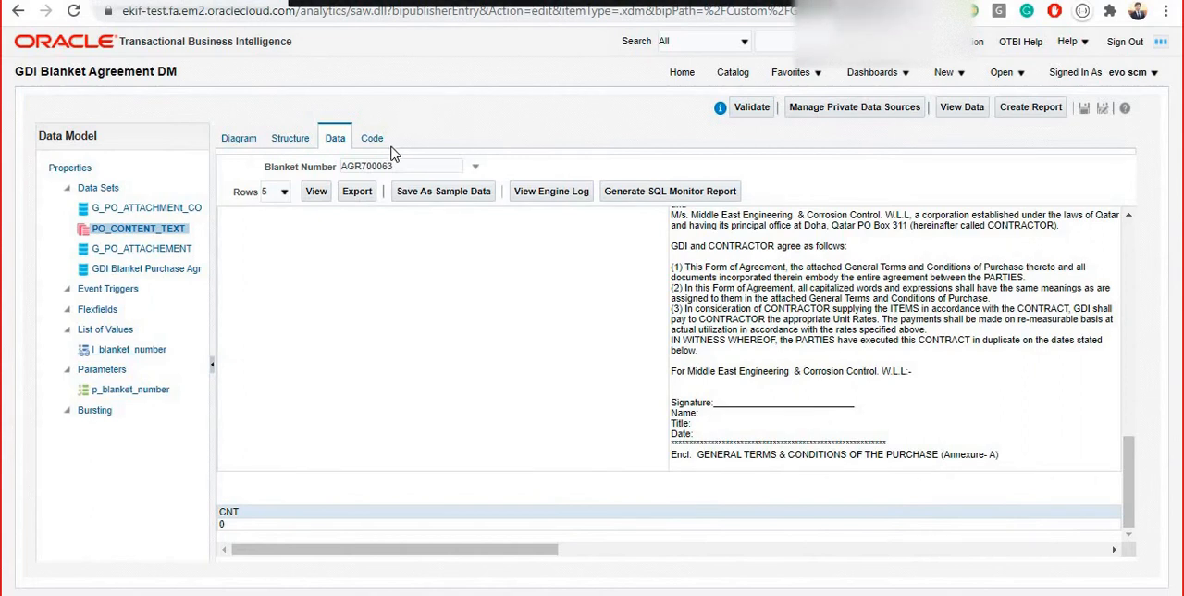
Switch to the WebCenter Content page and reload it from its base address ending in /cs
{"action": "left_click", "coordinate": [294, 1]}
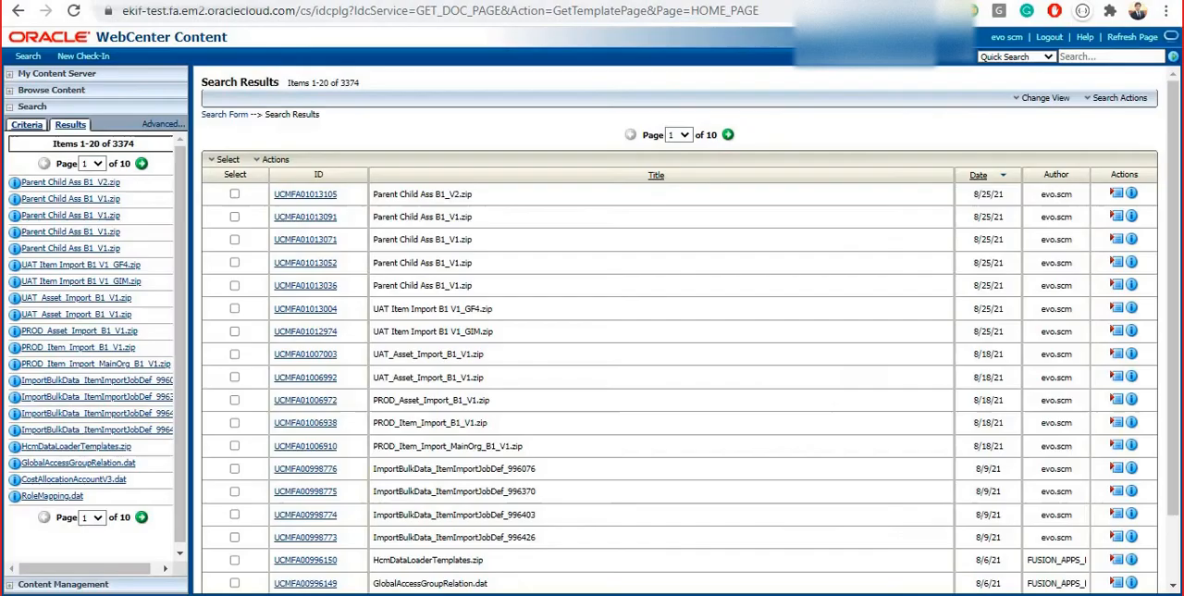
{"action": "left_click_drag", "start_coordinate": [311, 10], "coordinate": [91, 12]}
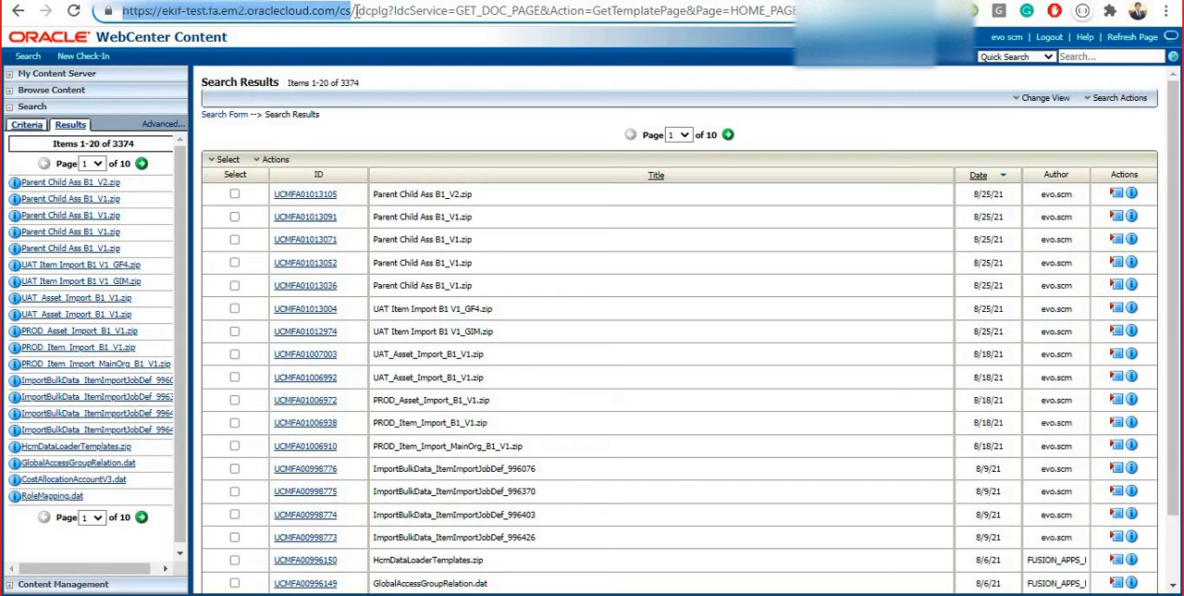
{"action": "left_click_drag", "start_coordinate": [355, 10], "coordinate": [837, 10]}
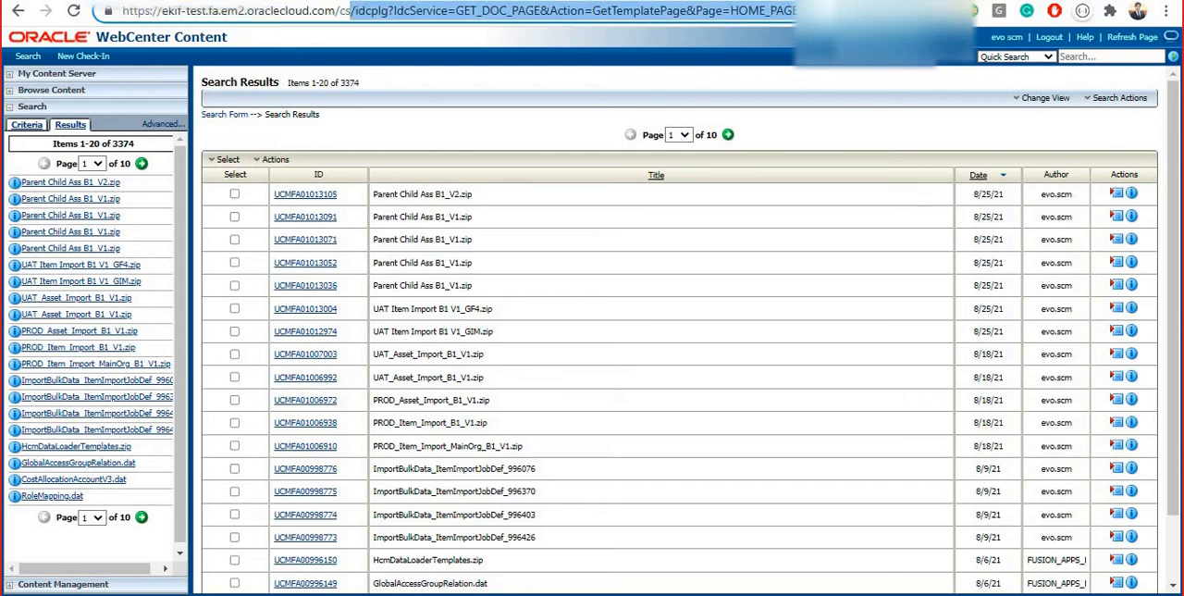
{"action": "key", "text": "BackSpace"}
{"action": "key", "text": "Return"}
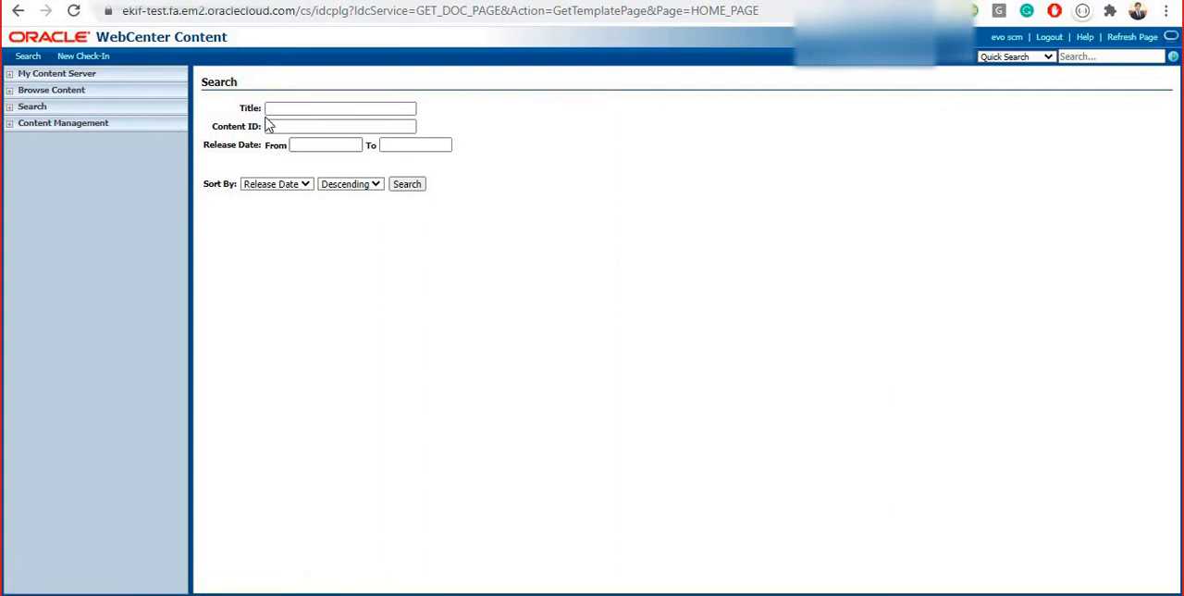
Expand the WebCenter Content search section and examine its ID criterion and results view
{"action": "left_click", "coordinate": [7, 109]}
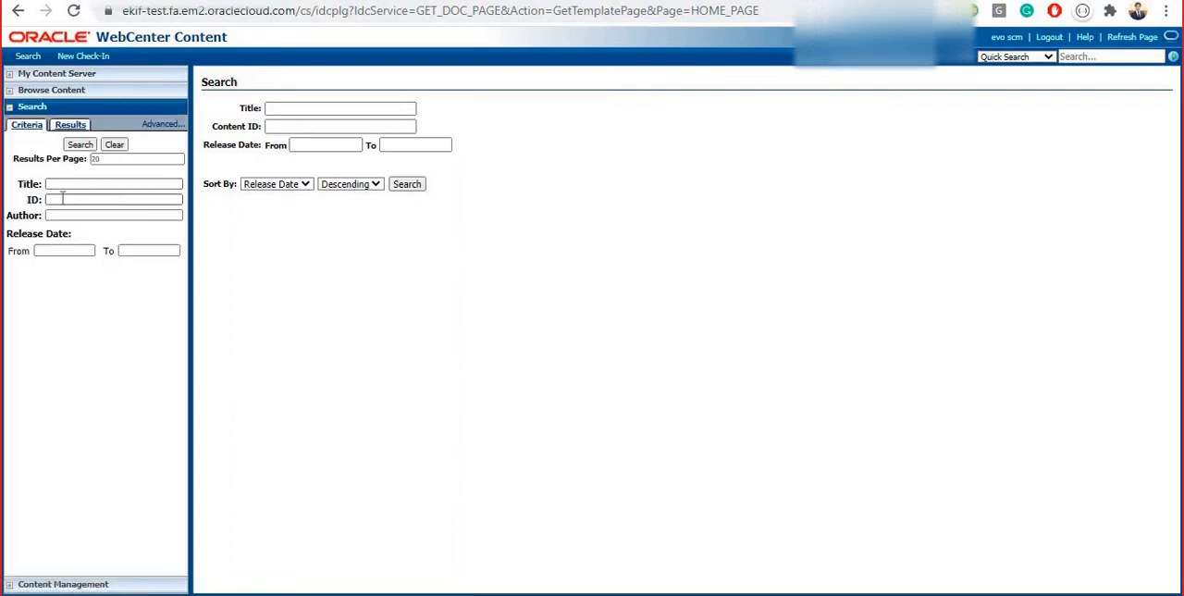
{"action": "left_click", "coordinate": [62, 198]}
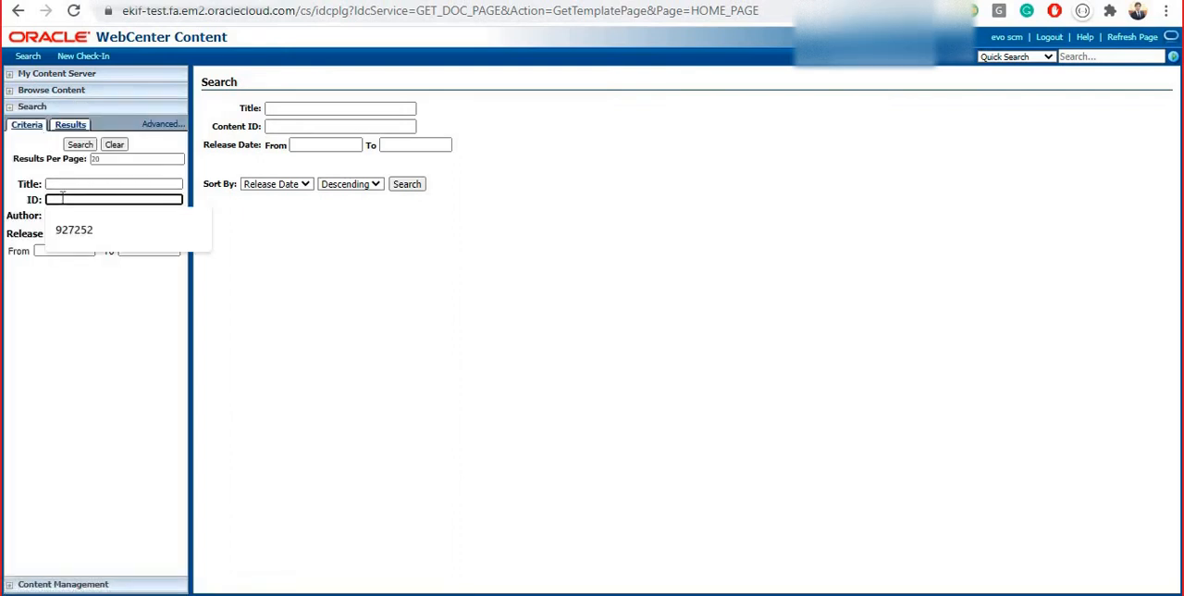
{"action": "left_click", "coordinate": [439, 262]}
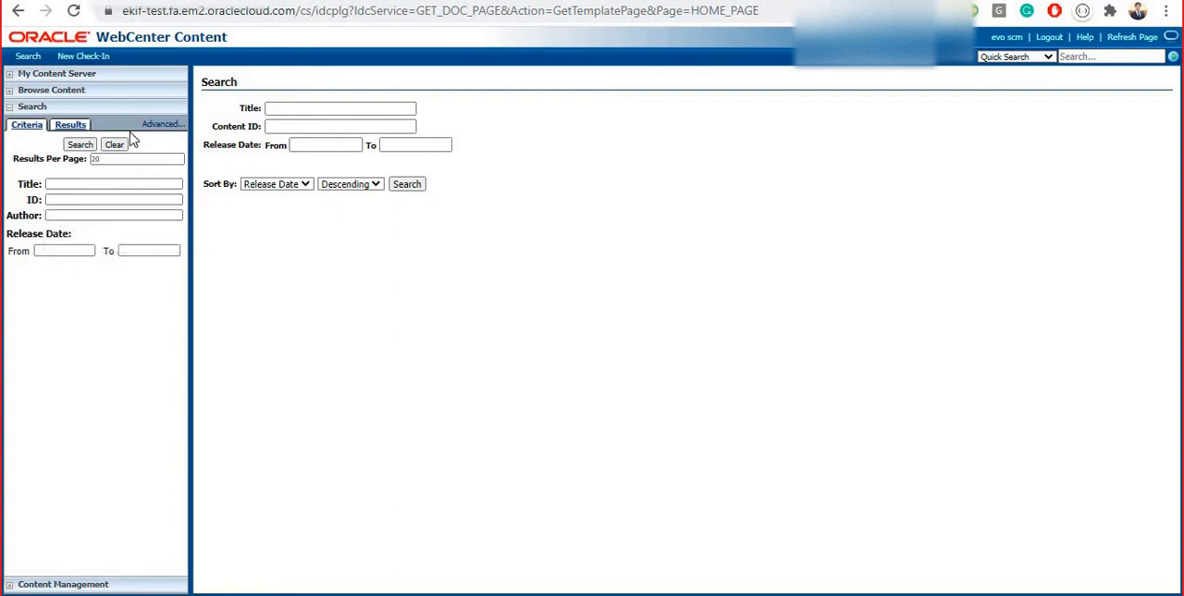
{"action": "left_click", "coordinate": [74, 130]}
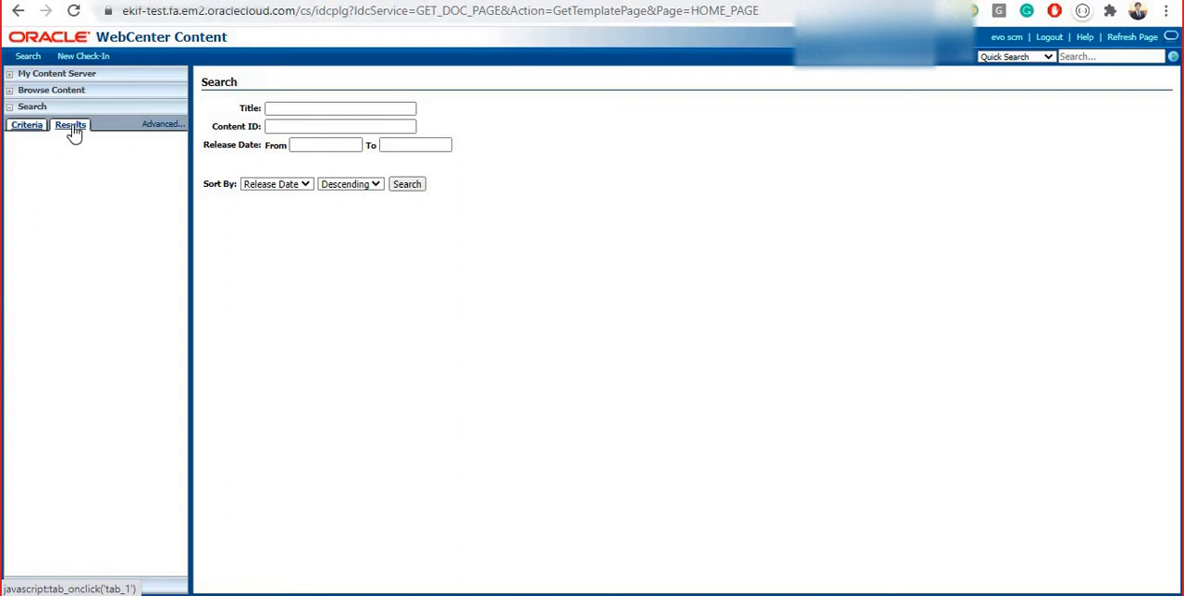
Run the WebCenter Content search without criteria and review the first page of results from top to end
{"action": "left_click", "coordinate": [402, 186]}
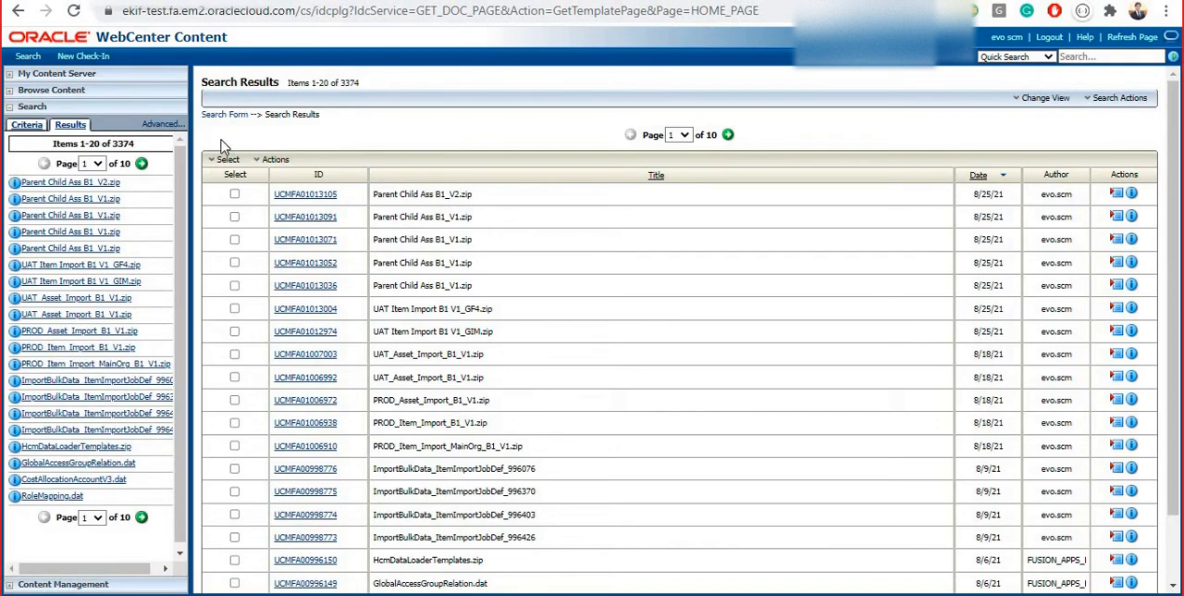
{"action": "left_click_drag", "start_coordinate": [1173, 167], "coordinate": [1175, 124]}
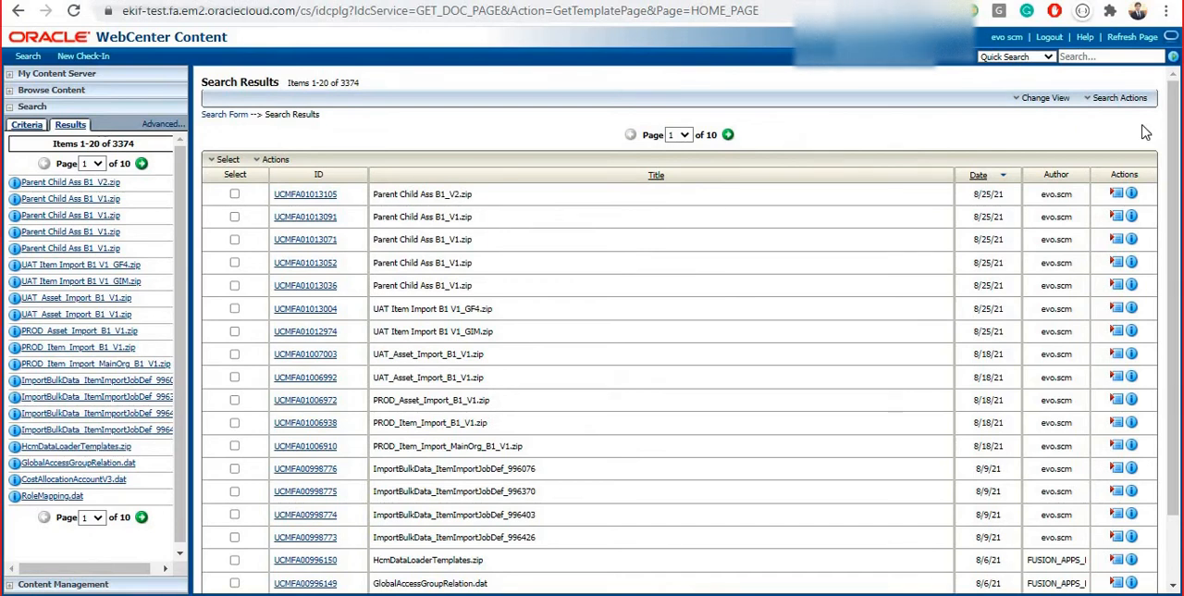
{"action": "mouse_move", "coordinate": [1174, 129]}
{"action": "left_mouse_down"}
{"action": "mouse_move", "coordinate": [1175, 198]}
{"action": "mouse_move", "coordinate": [1174, 131]}
{"action": "left_mouse_up"}
{"action": "scroll", "coordinate": [1174, 499], "scroll_direction": "down", "scroll_amount": 1}
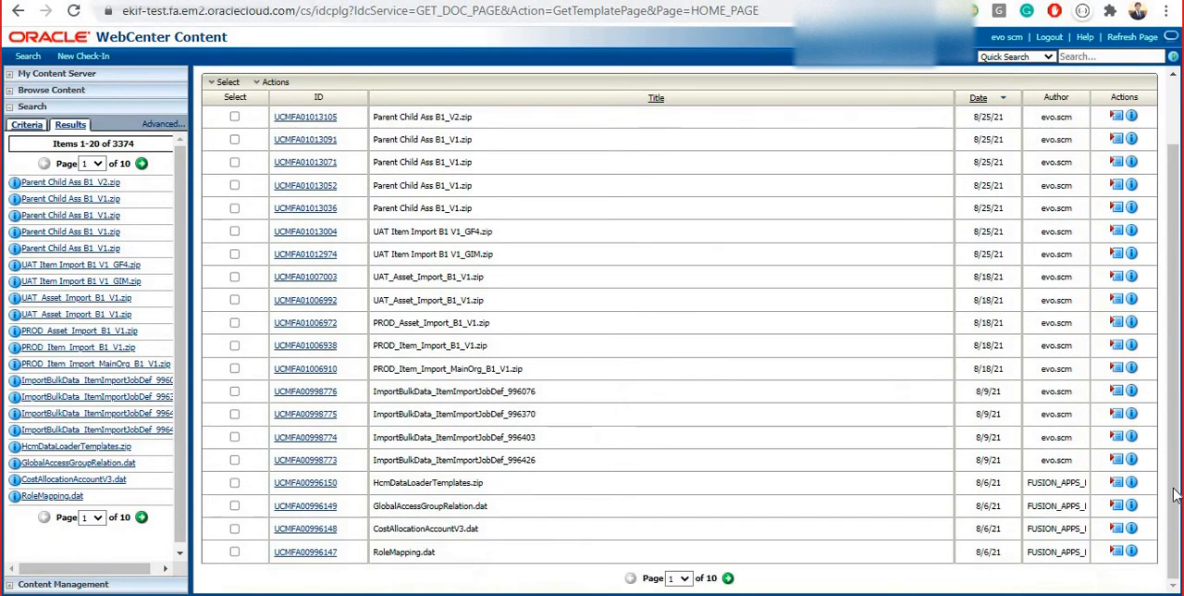
{"action": "scroll", "coordinate": [1175, 494], "scroll_direction": "up", "scroll_amount": 1}
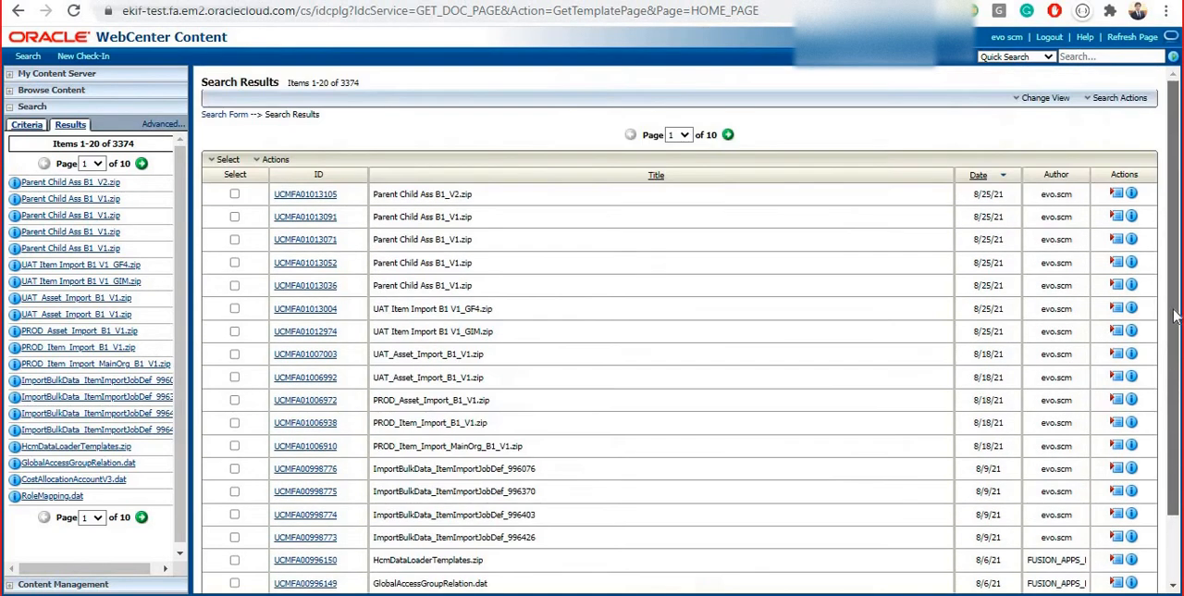
Check the ID search criterion and download the Parent Child Ass B1_V2.zip content item with ID UCMFA01013105
{"action": "left_click", "coordinate": [27, 124]}
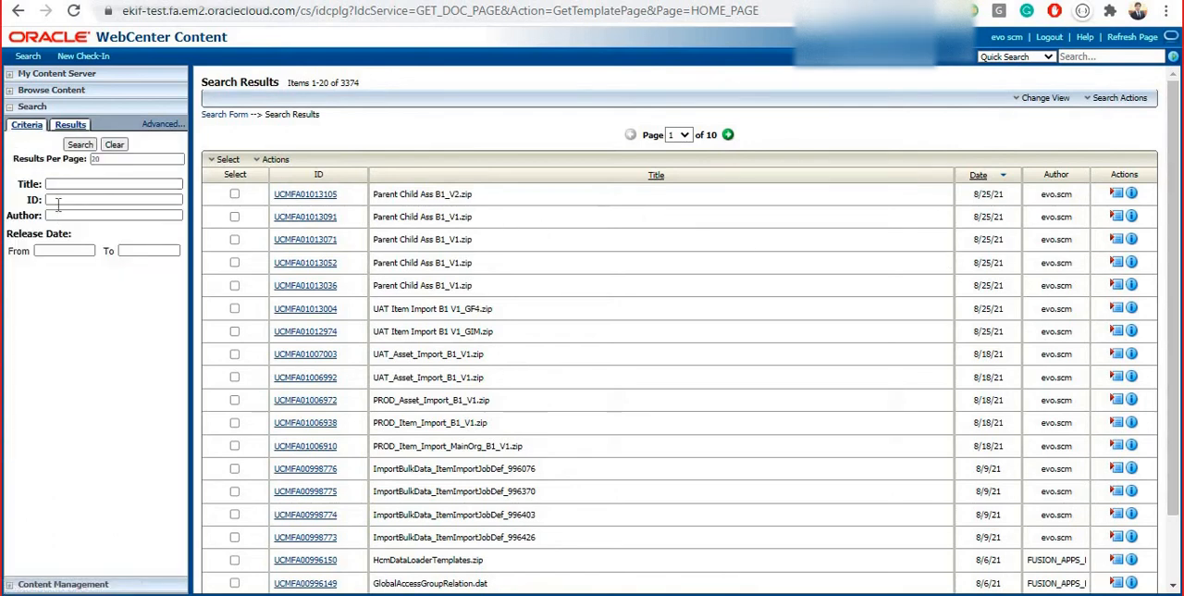
{"action": "left_click", "coordinate": [62, 200]}
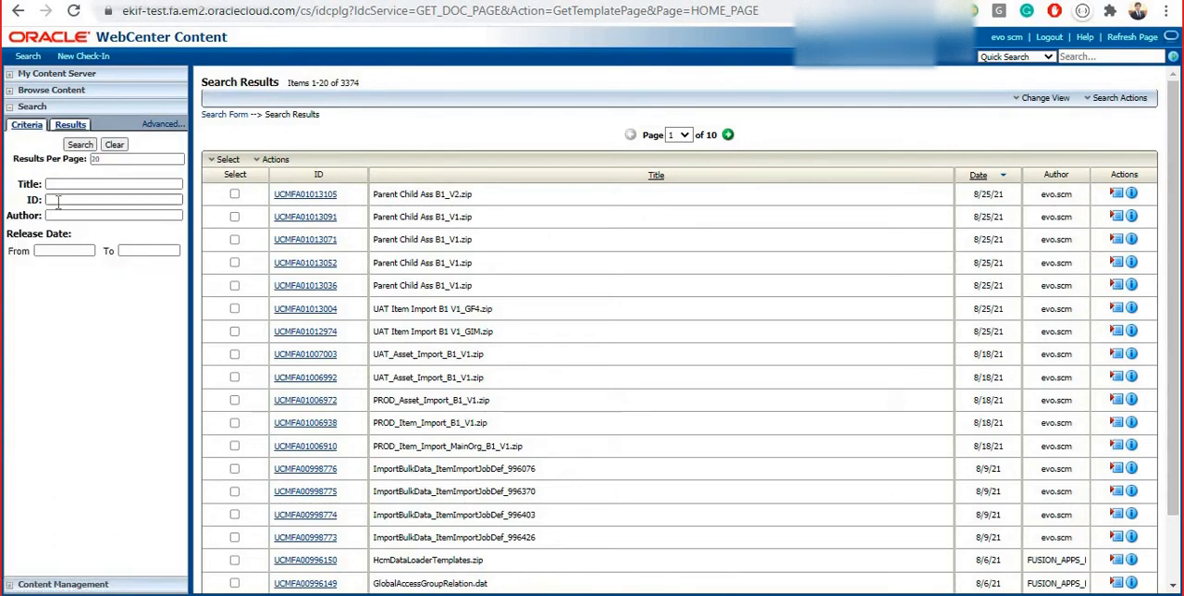
{"action": "left_click", "coordinate": [482, 118]}
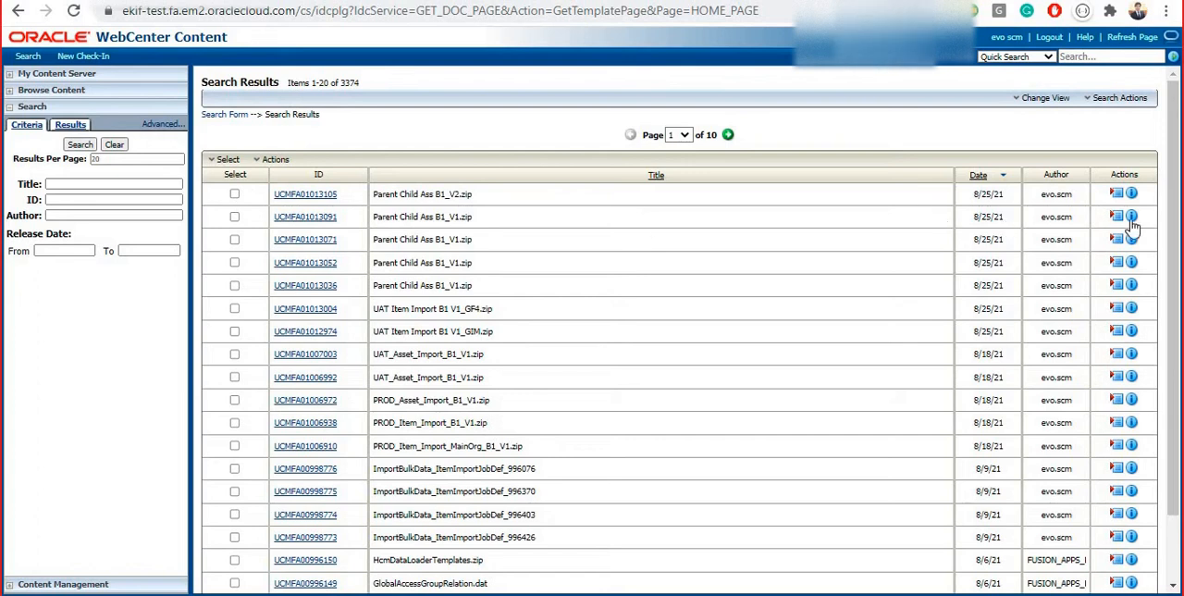
{"action": "left_click", "coordinate": [308, 202]}
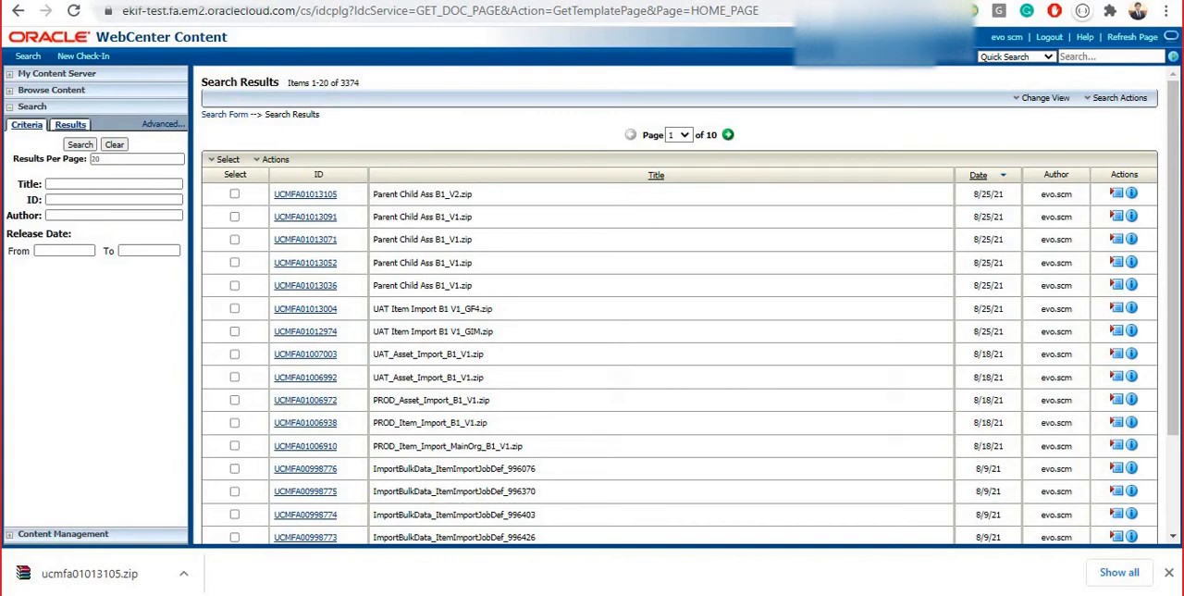
Switch to the Oracle Fusion page, dismiss the expired-page message, open File Import and Export, and dismiss the downloads bar
{"action": "left_click", "coordinate": [315, 2]}
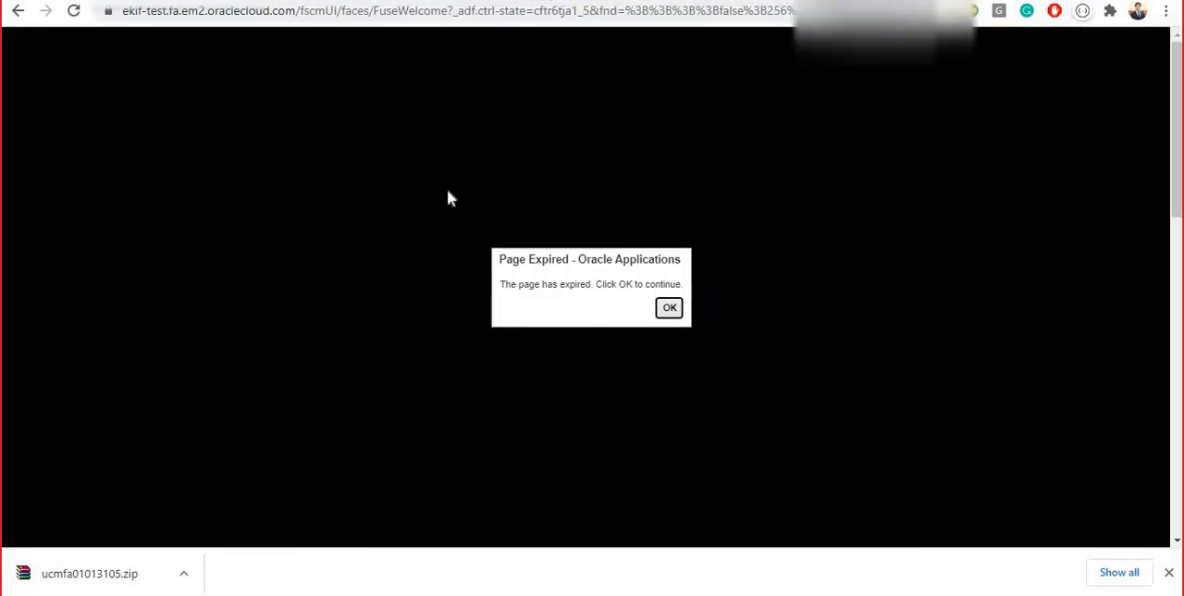
{"action": "left_click", "coordinate": [669, 308]}
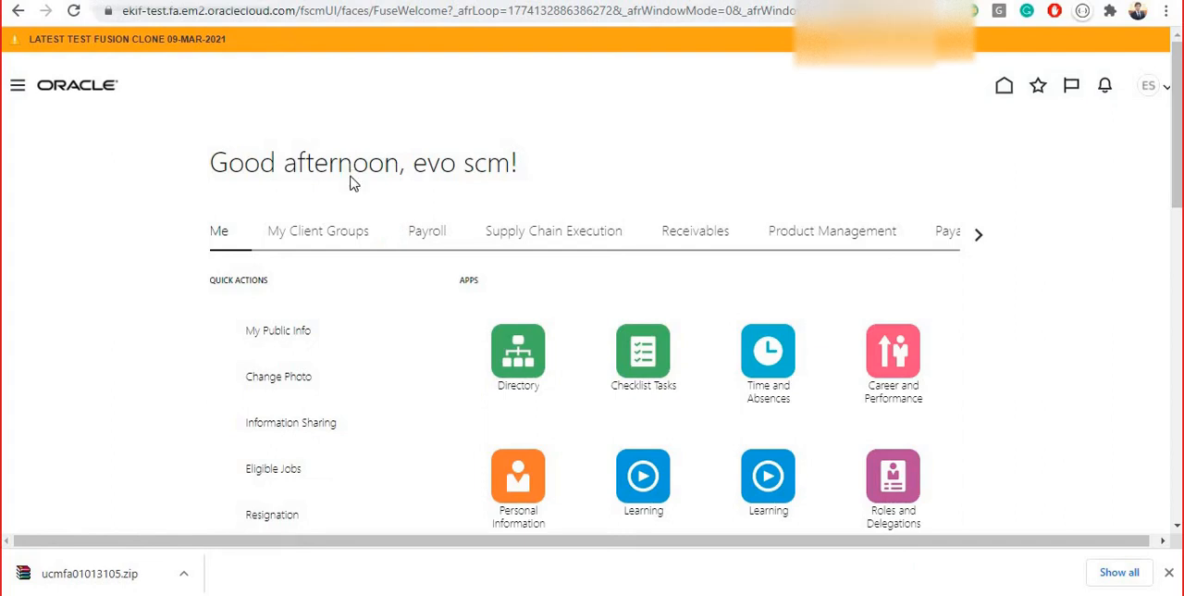
{"action": "left_click_drag", "start_coordinate": [602, 187], "coordinate": [613, 431]}
{"action": "left_click", "coordinate": [162, 231]}
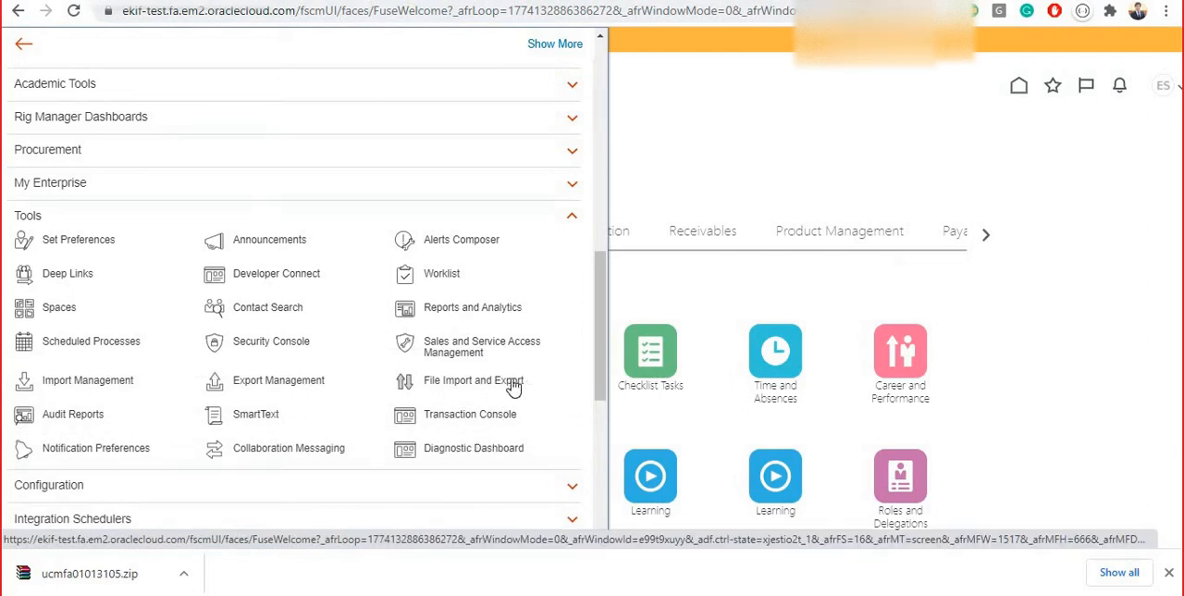
{"action": "left_click", "coordinate": [460, 382]}
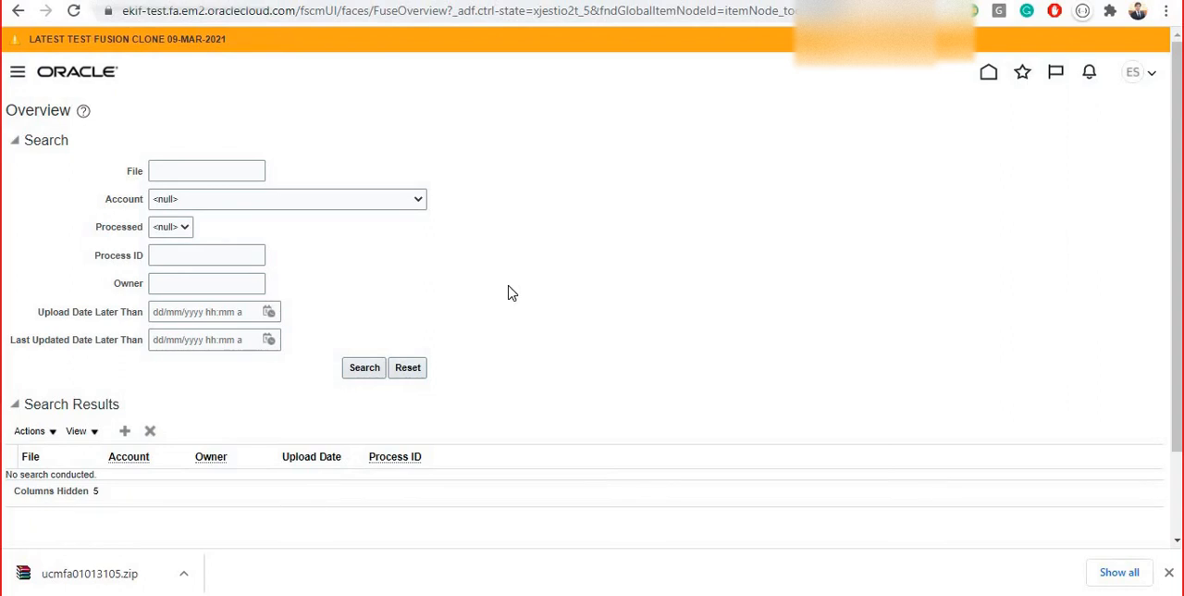
{"action": "left_click", "coordinate": [1169, 572]}
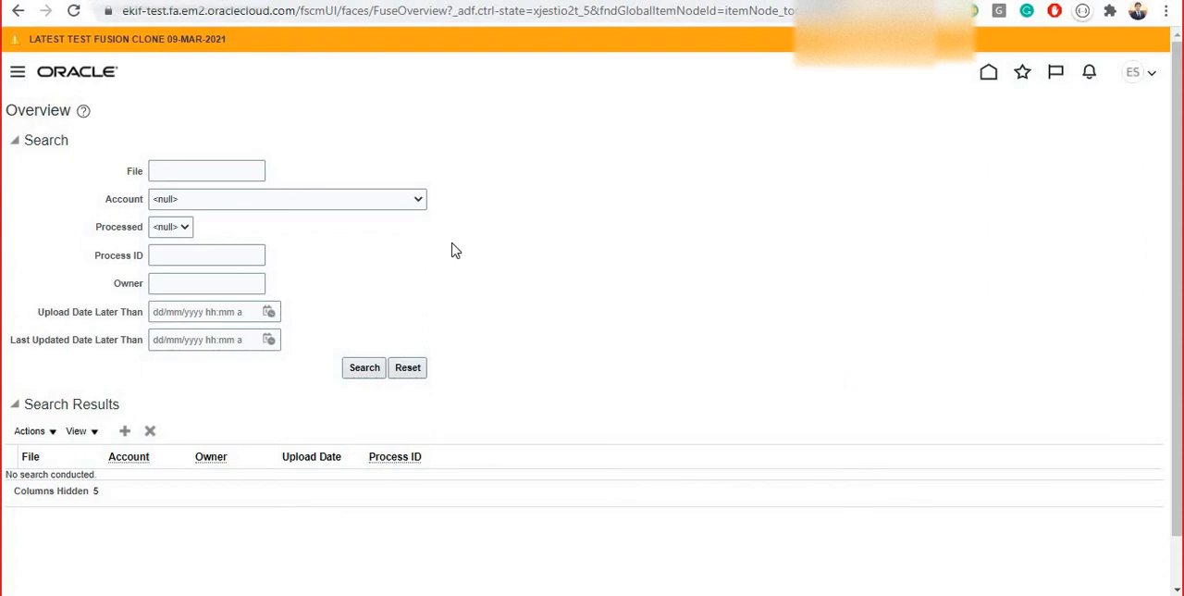
Search the files of the account scm/maintenanceWorkDefinition/import
{"action": "left_click", "coordinate": [370, 202]}
{"action": "left_click_drag", "start_coordinate": [420, 236], "coordinate": [450, 418]}
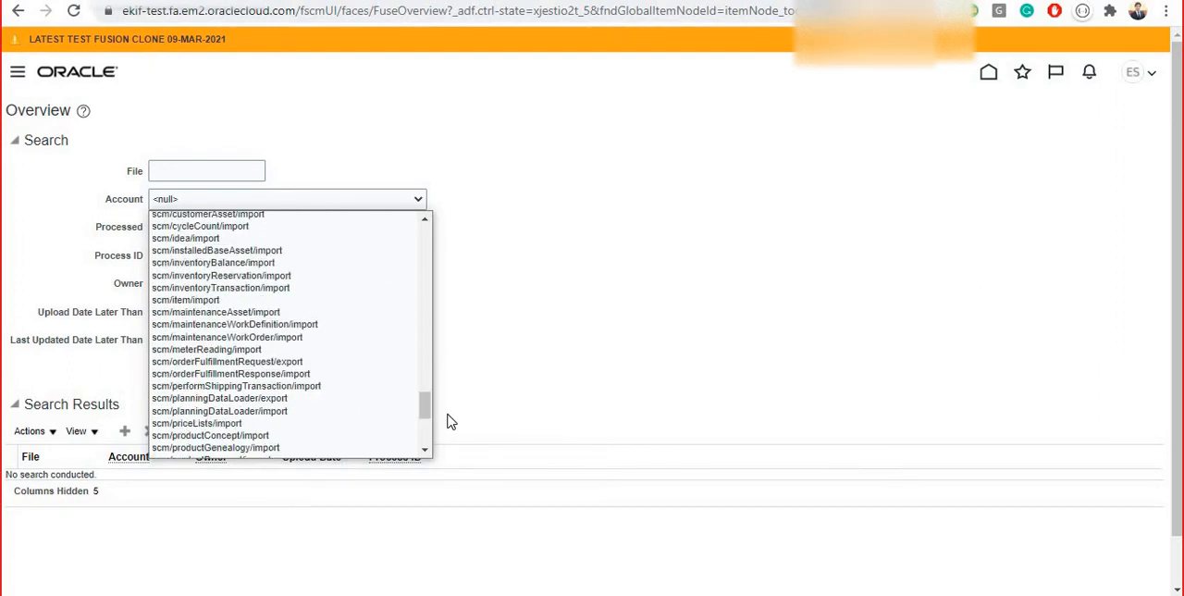
{"action": "left_click", "coordinate": [272, 326]}
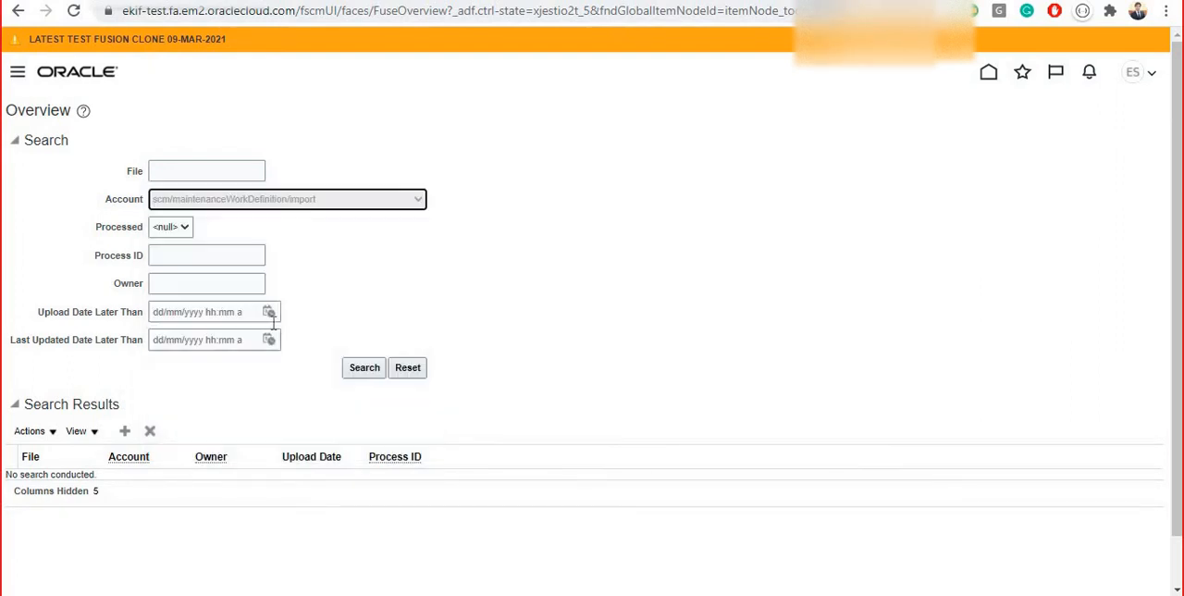
{"action": "left_click", "coordinate": [363, 368]}
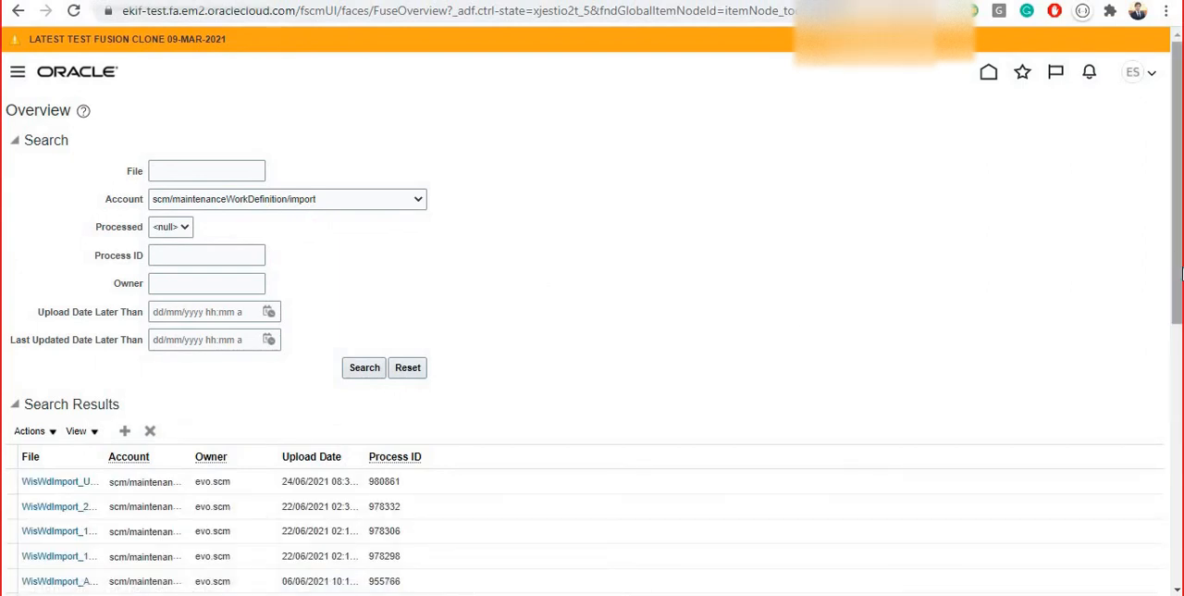
Widen the File and Upload Date columns of the search results so their full values can be read
{"action": "left_click_drag", "start_coordinate": [1181, 241], "coordinate": [1180, 296]}
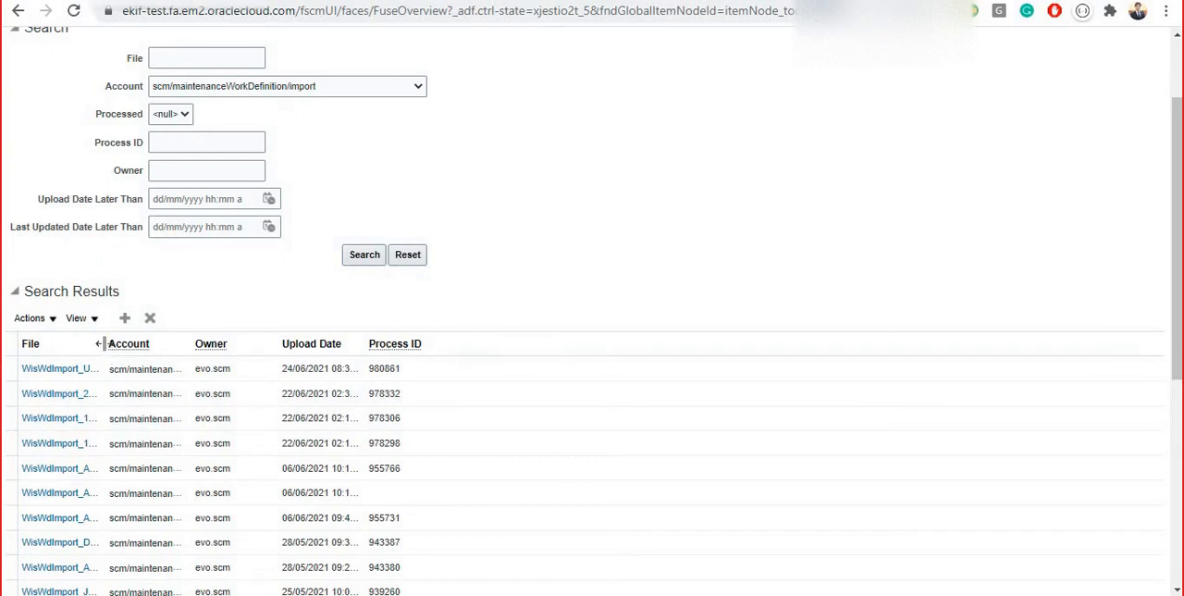
{"action": "left_click_drag", "start_coordinate": [104, 343], "coordinate": [282, 351]}
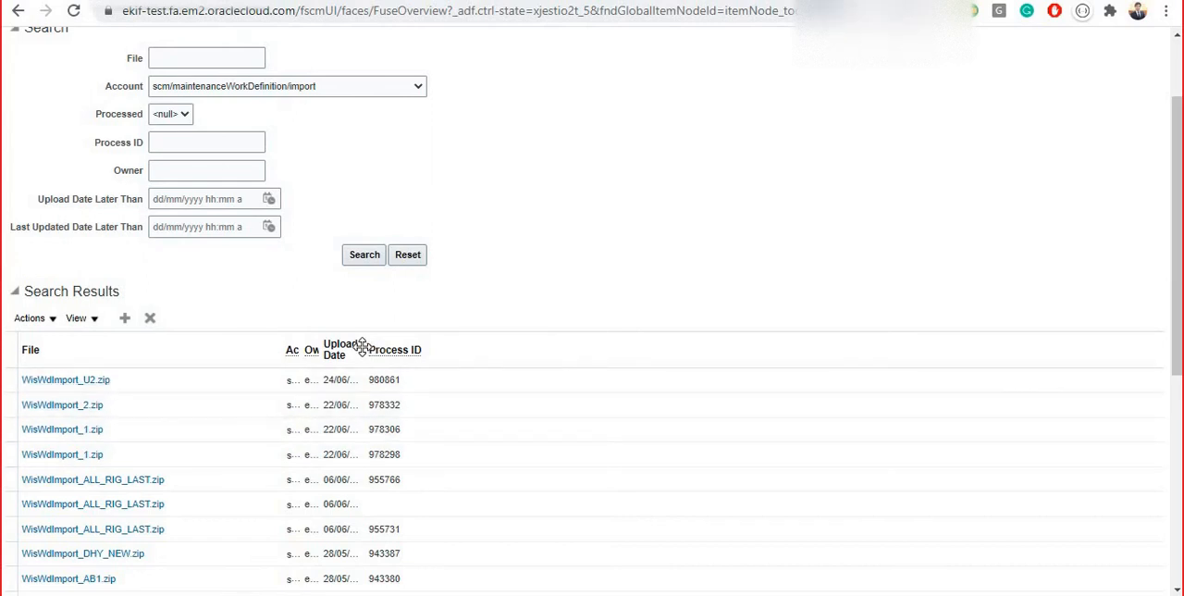
{"action": "left_click_drag", "start_coordinate": [370, 339], "coordinate": [561, 354]}
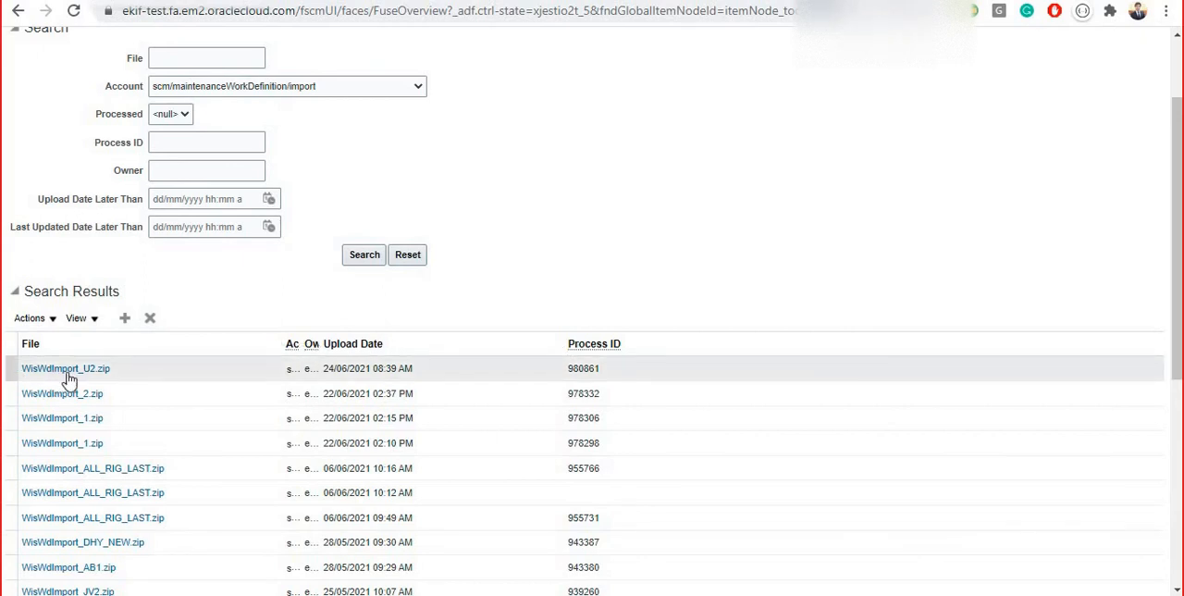
Change the account to scm/item/import and run the file search again
{"action": "left_click", "coordinate": [269, 92]}
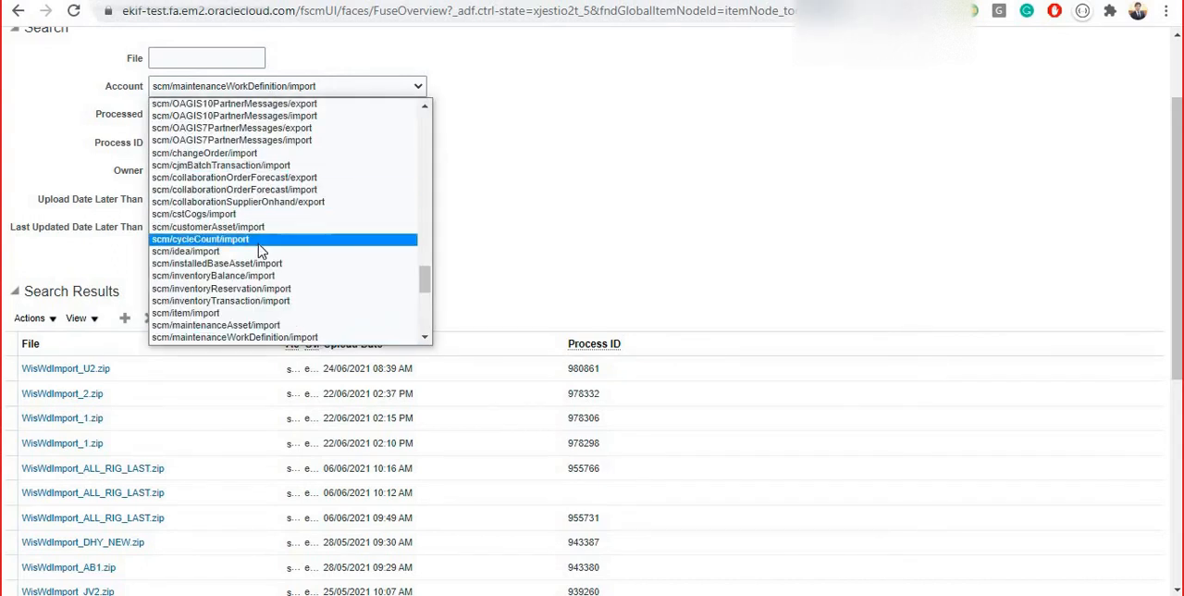
{"action": "left_click", "coordinate": [314, 313]}
{"action": "left_click", "coordinate": [367, 261]}
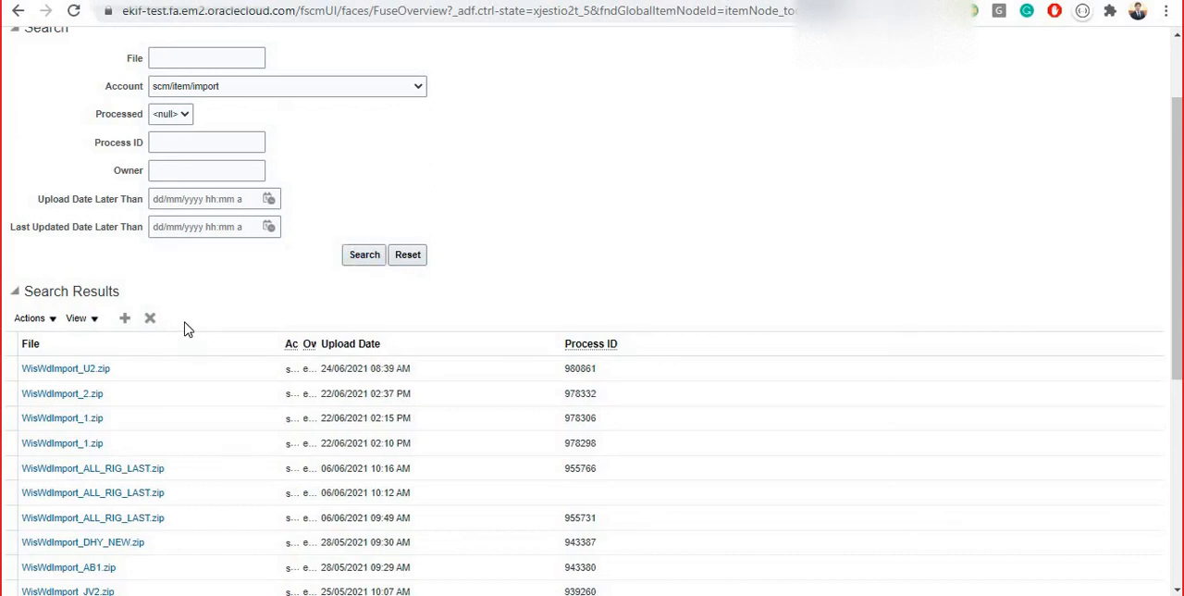
{"action": "left_click", "coordinate": [370, 262]}
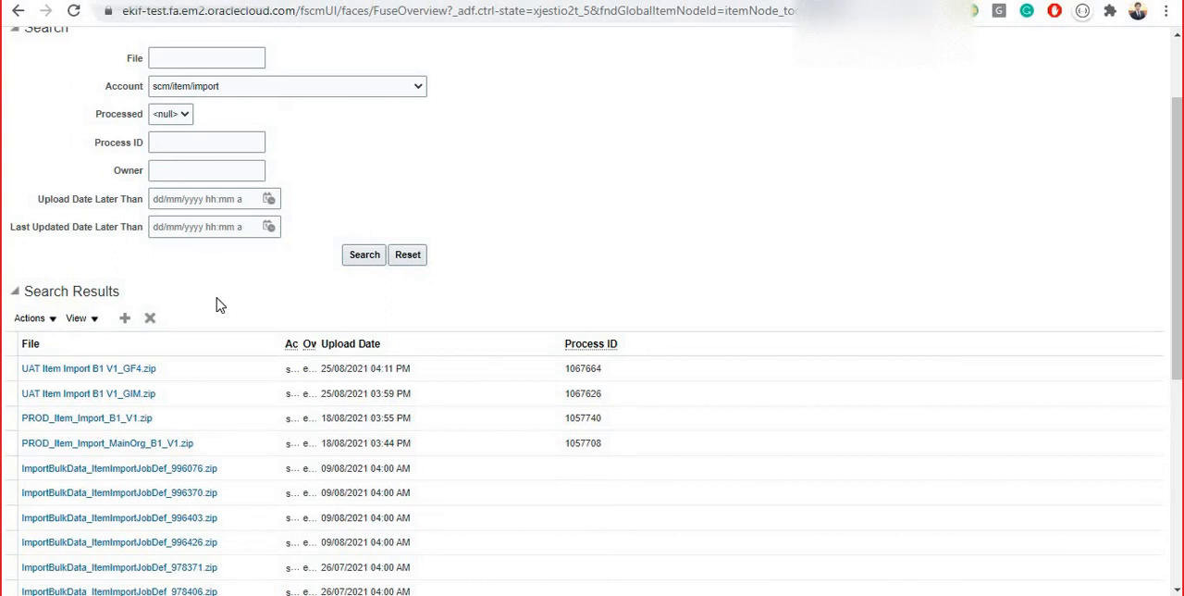
Return to the WebCenter Content page and highlight the cs segment of its web address
{"action": "left_click_drag", "start_coordinate": [1178, 189], "coordinate": [1172, 121]}
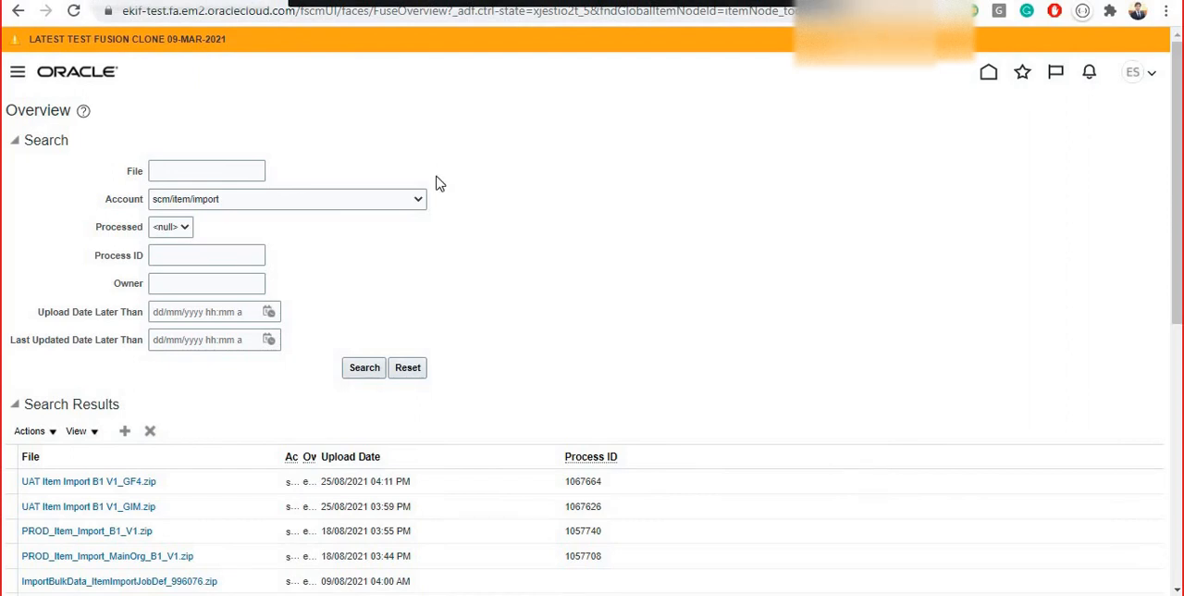
{"action": "left_click", "coordinate": [283, 2]}
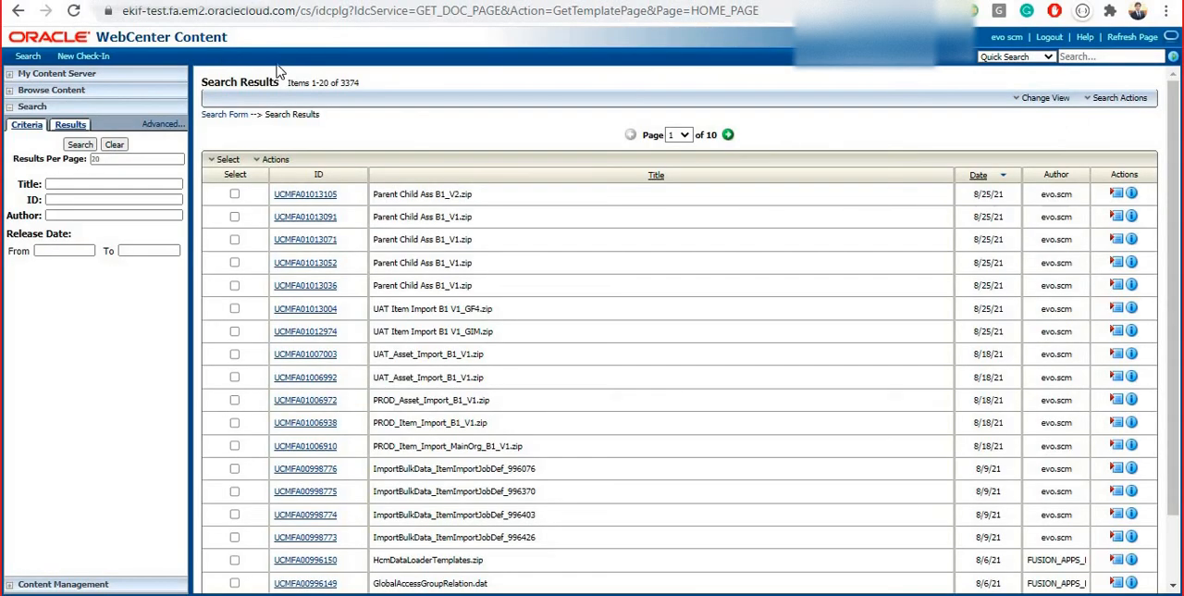
{"action": "double_click", "coordinate": [302, 10]}
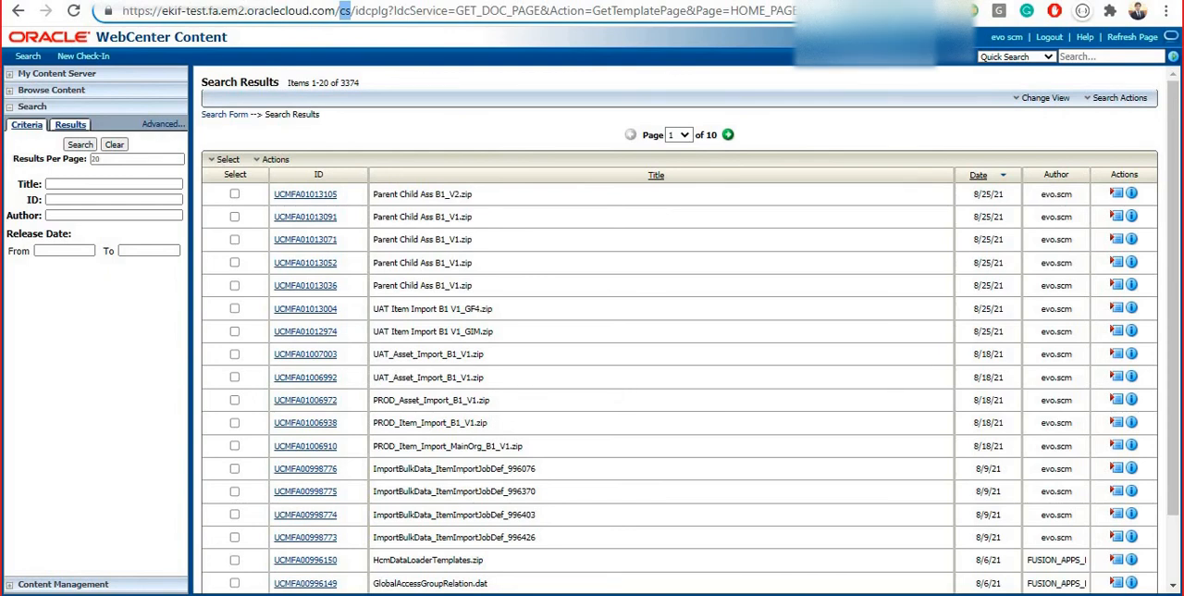
Switch to the web service page at /idcws/GenericSoapPort?wsdl, highlight its full address, and load it again
{"action": "key", "text": "ctrl+Tab"}
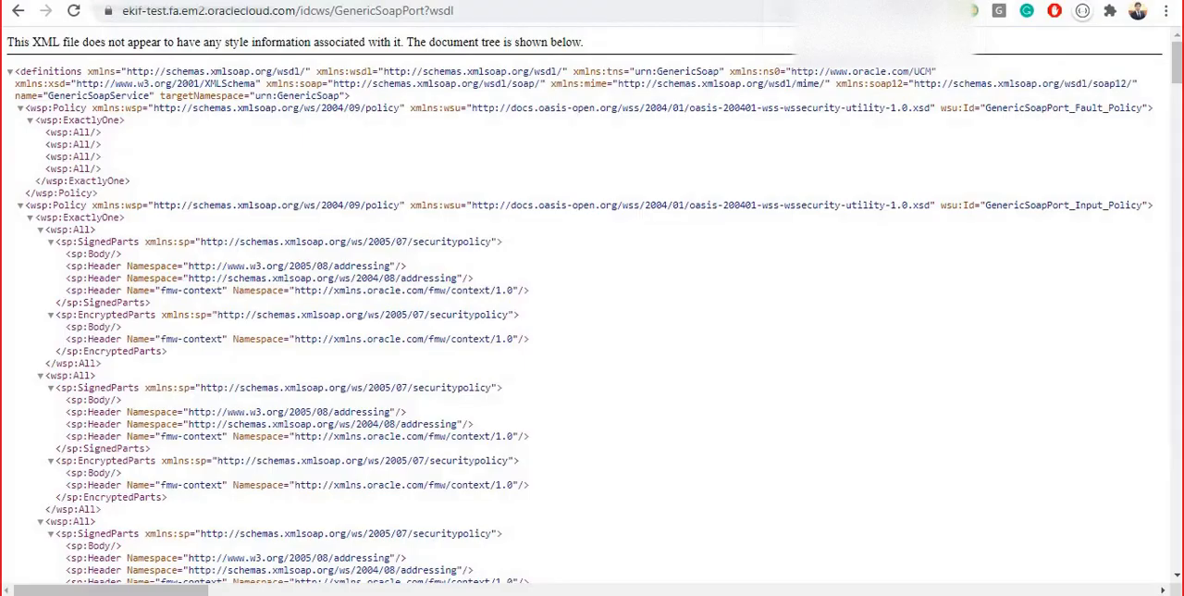
{"action": "left_click", "coordinate": [480, 11]}
{"action": "left_click", "coordinate": [500, 11]}
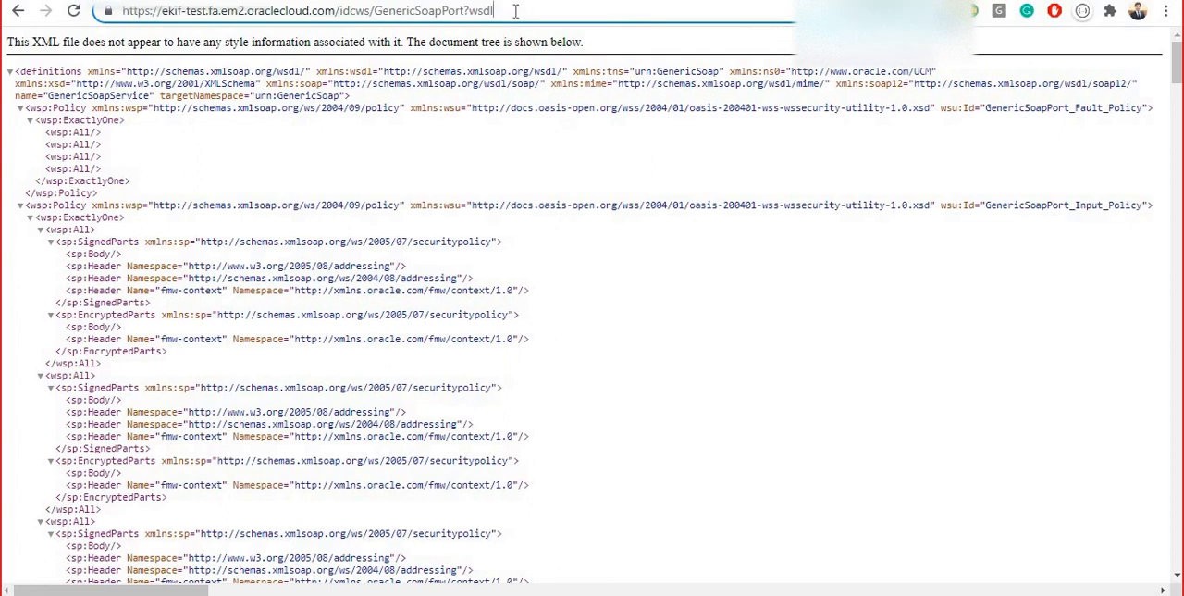
{"action": "left_click_drag", "start_coordinate": [495, 11], "coordinate": [113, 11]}
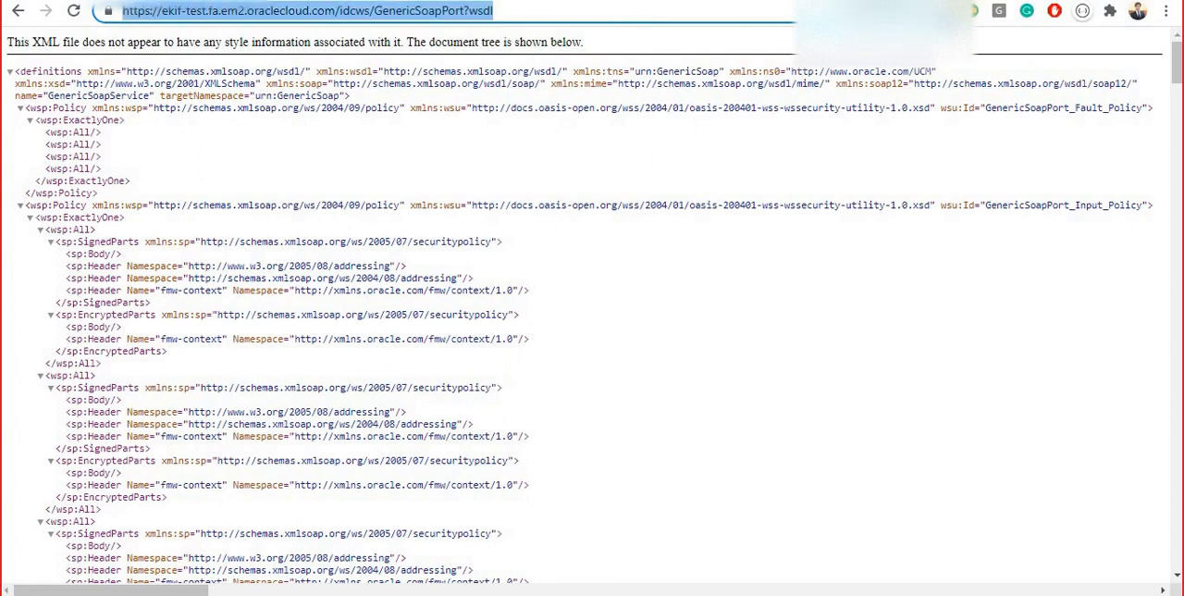
{"action": "key", "text": "Return"}
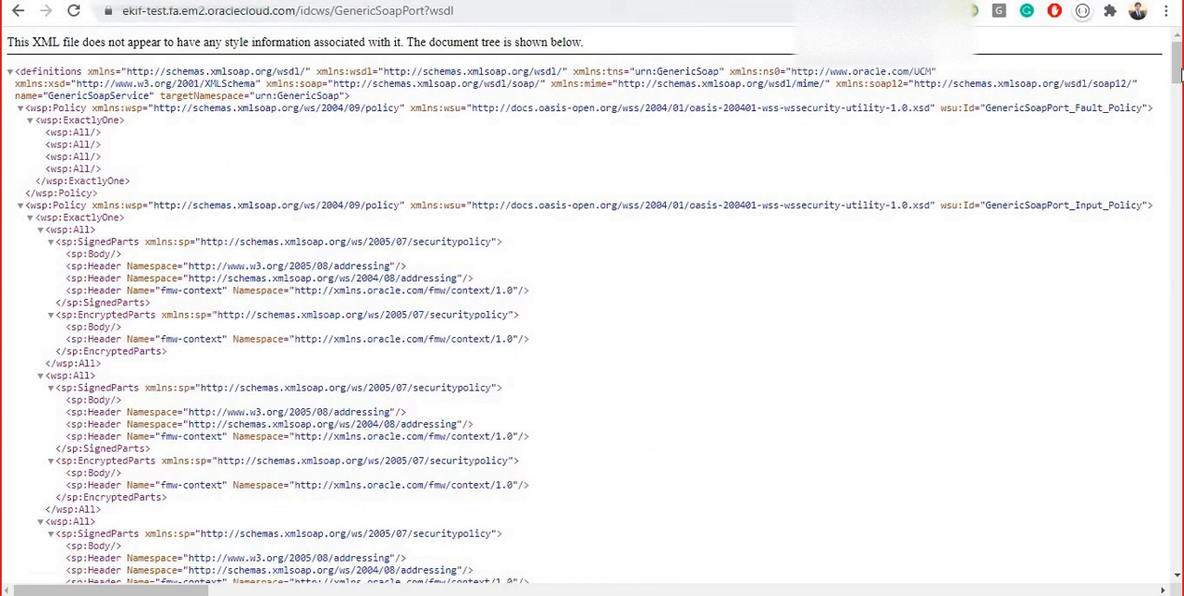
Review the WSDL through to its service definition, and switch to the PowerPoint slide show with the question slide
{"action": "left_click_drag", "start_coordinate": [1177, 72], "coordinate": [1176, 557]}
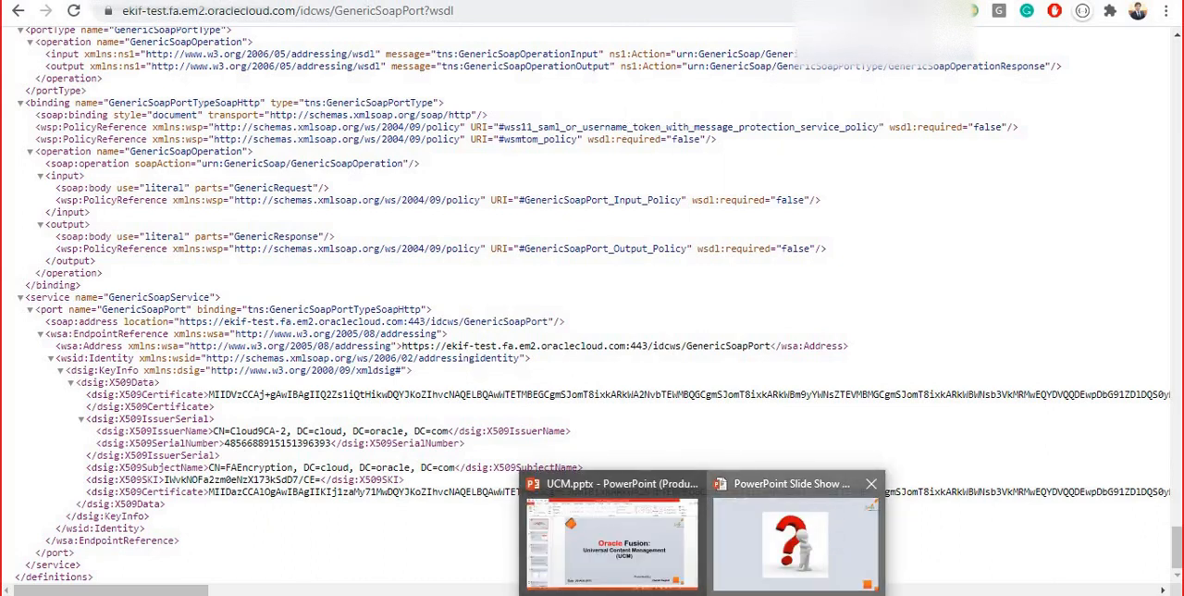
{"action": "left_click", "coordinate": [837, 541]}
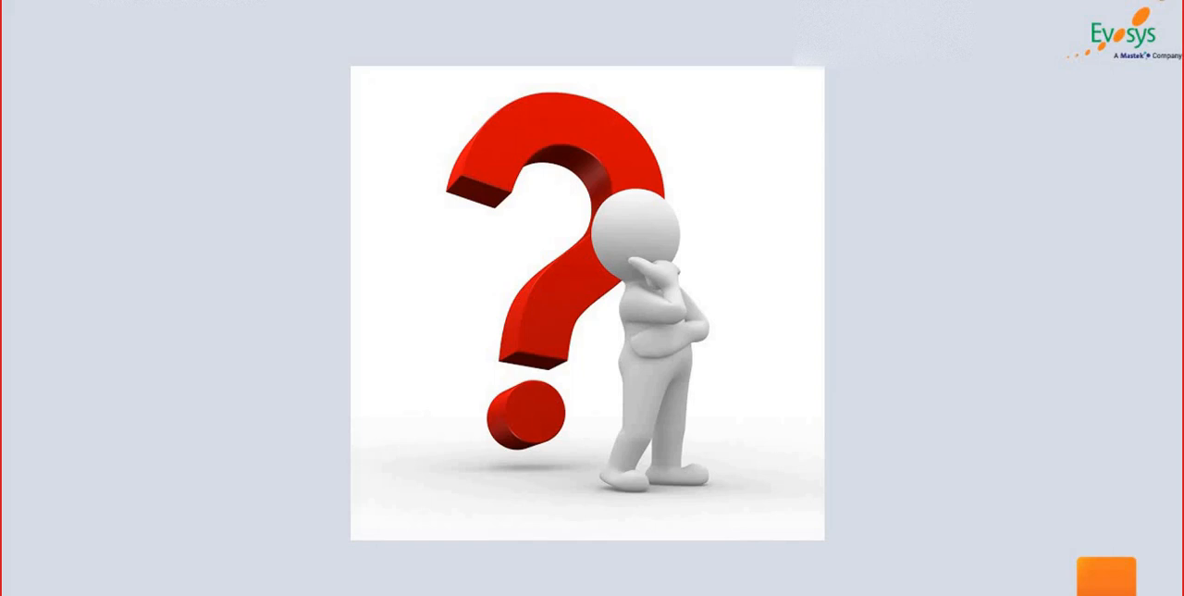